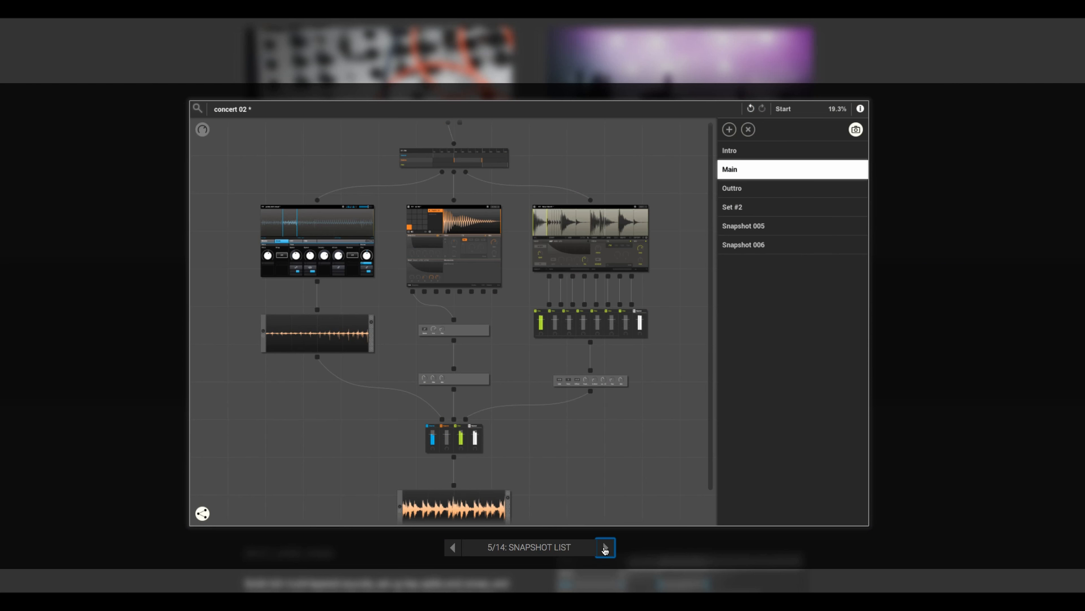
- Browse the product screenshot gallery past the Snapshot List and Scope images
click(606, 547)
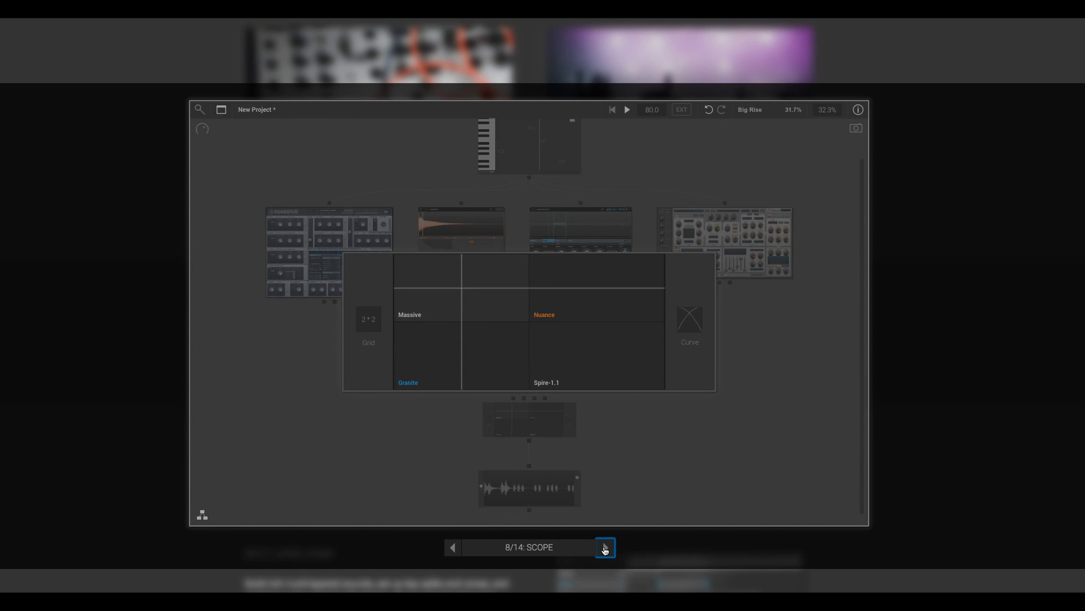
click(605, 548)
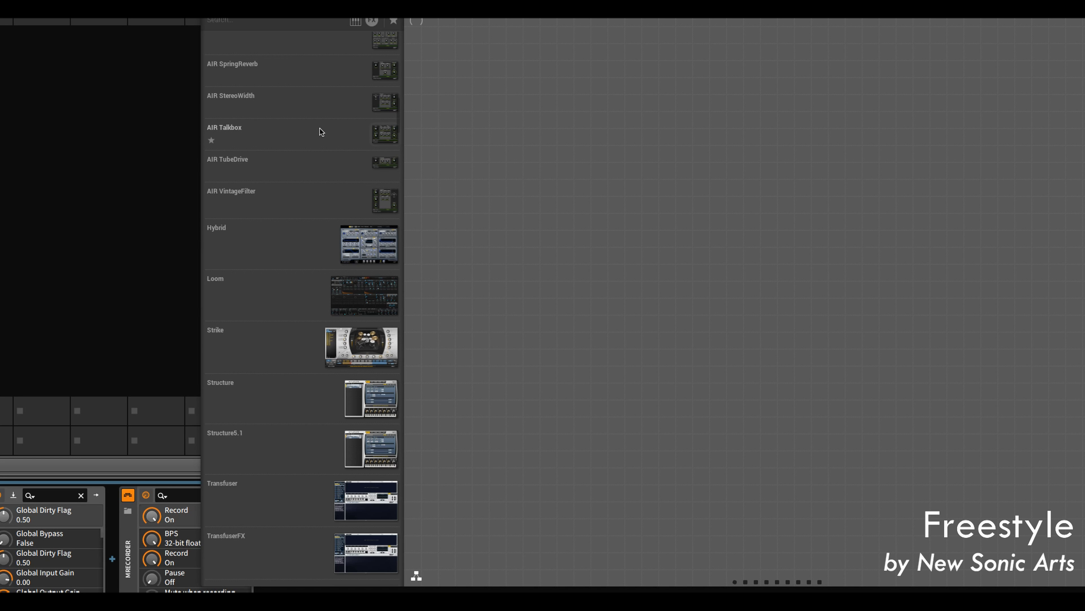
- Examine the available instruments in the plugin browser, including the Arturia group, and the available effects
scroll(320, 130, down, 5)
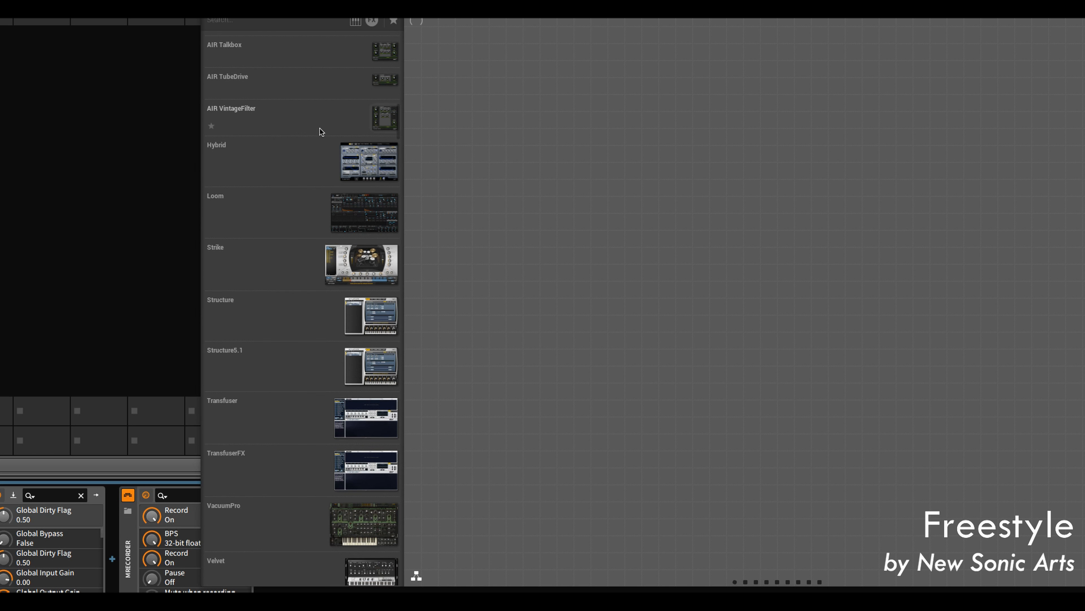
scroll(319, 129, down, 10)
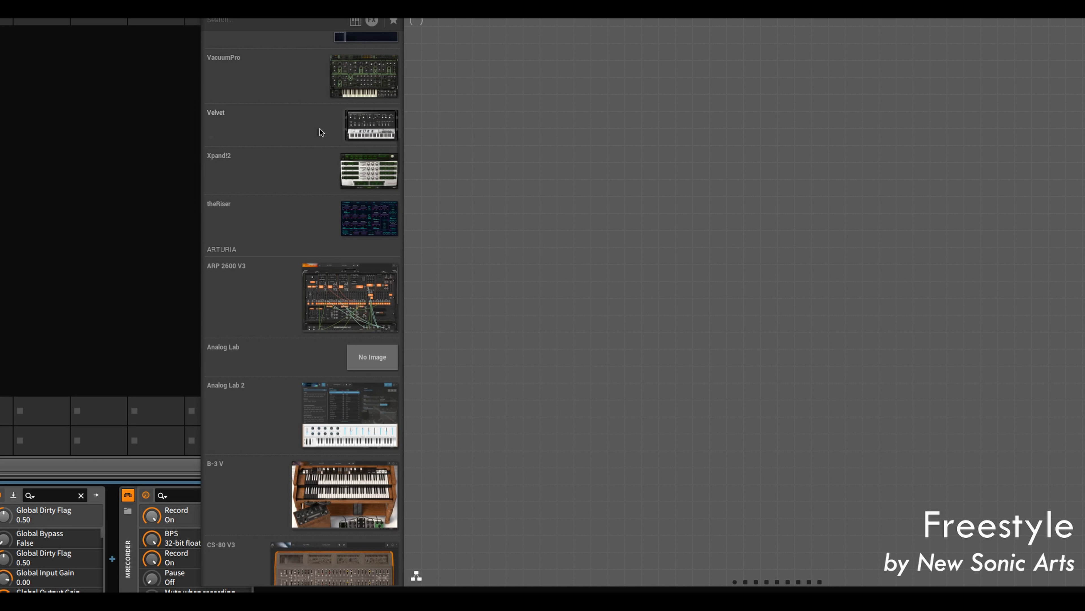
scroll(319, 129, down, 3)
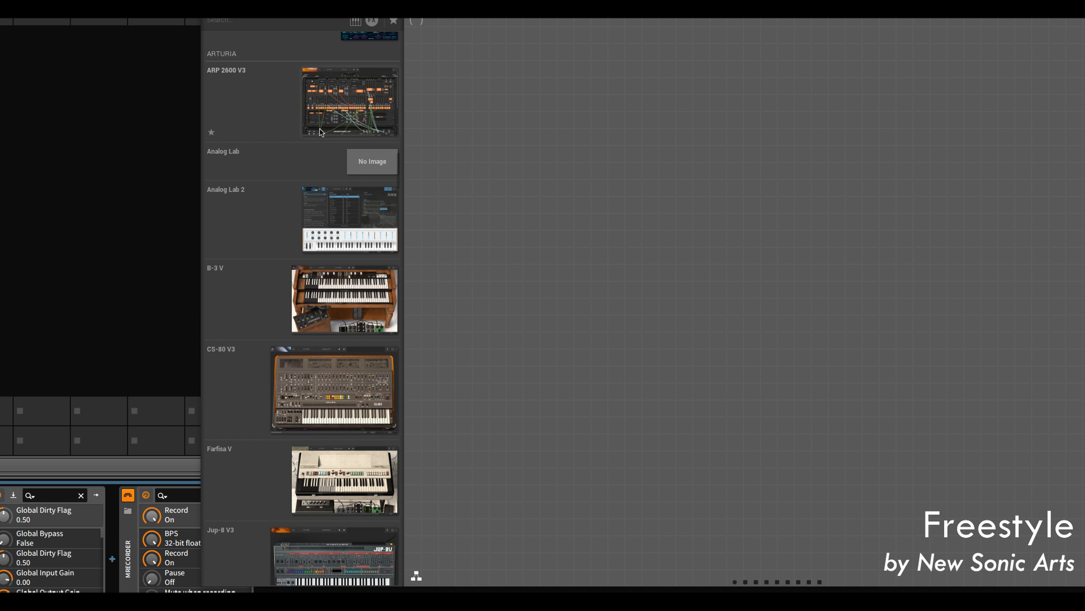
scroll(320, 129, down, 1)
scroll(320, 130, down, 5)
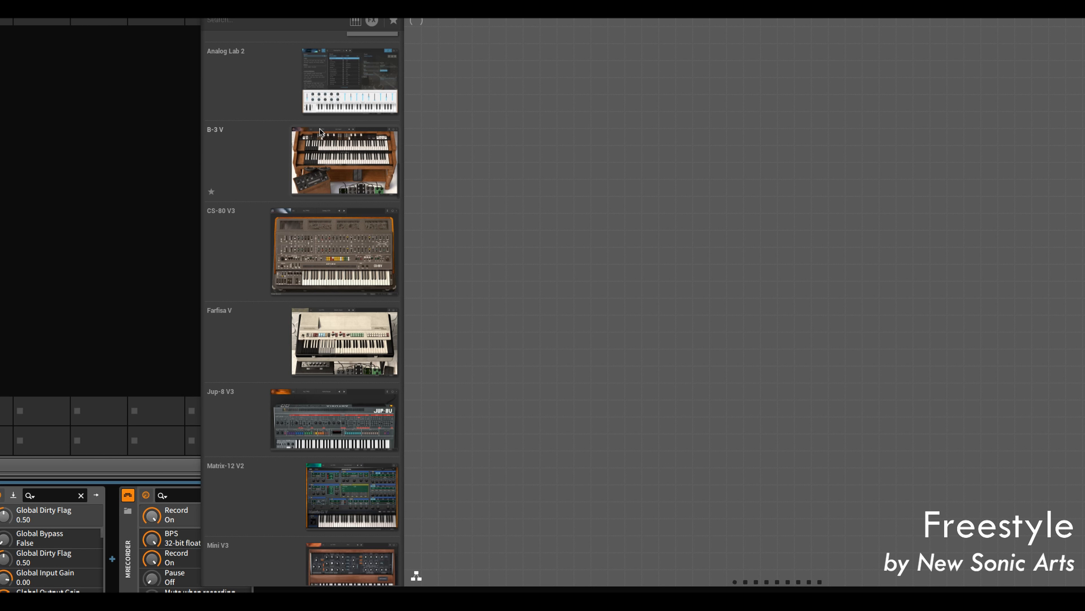
scroll(319, 129, down, 3)
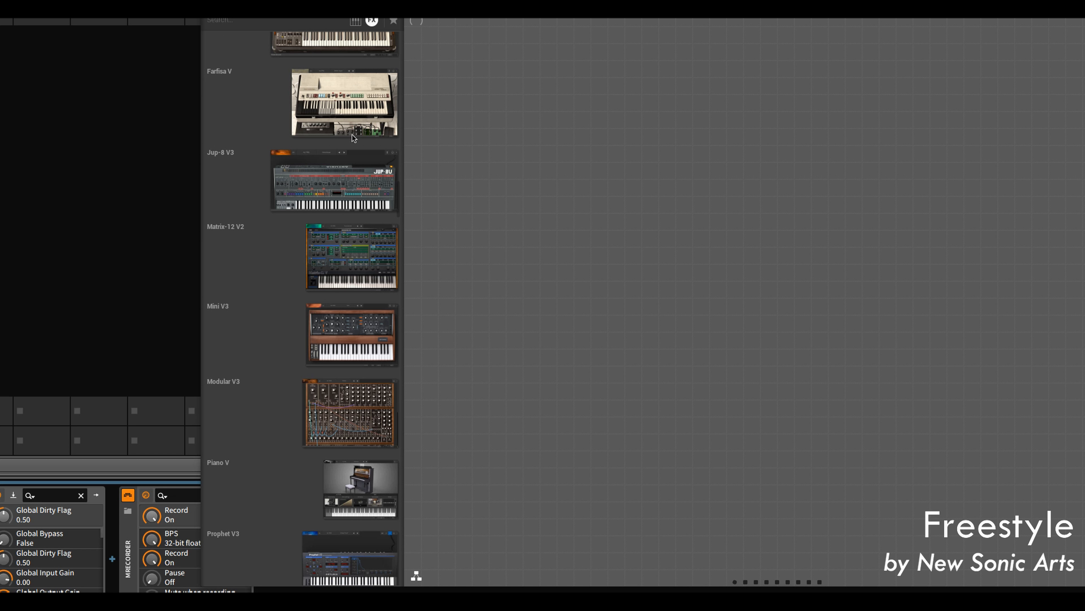
scroll(354, 133, down, 7)
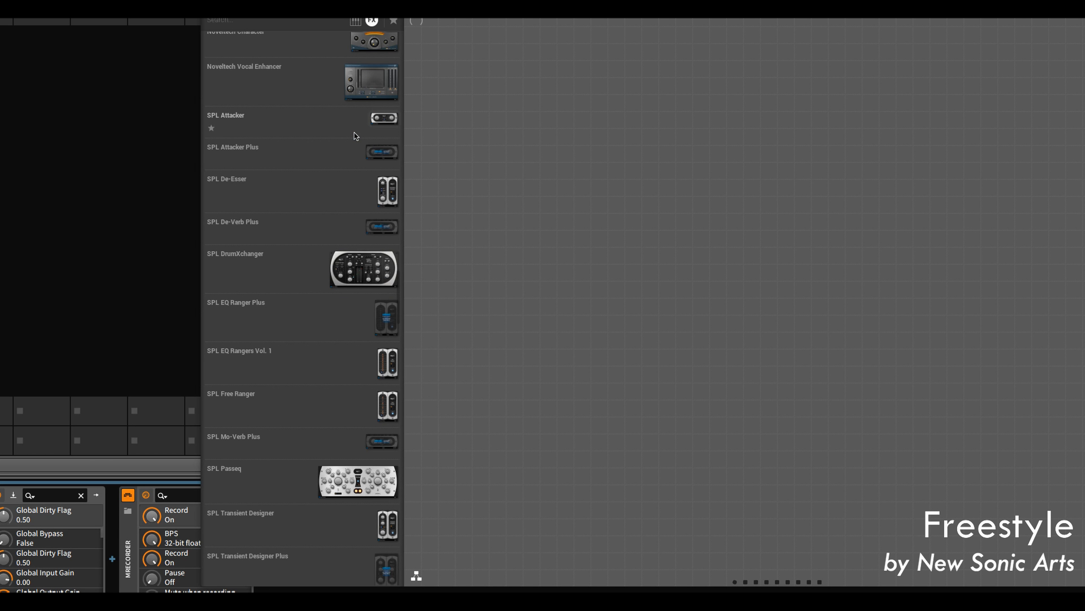
scroll(354, 134, down, 2)
scroll(354, 133, down, 2)
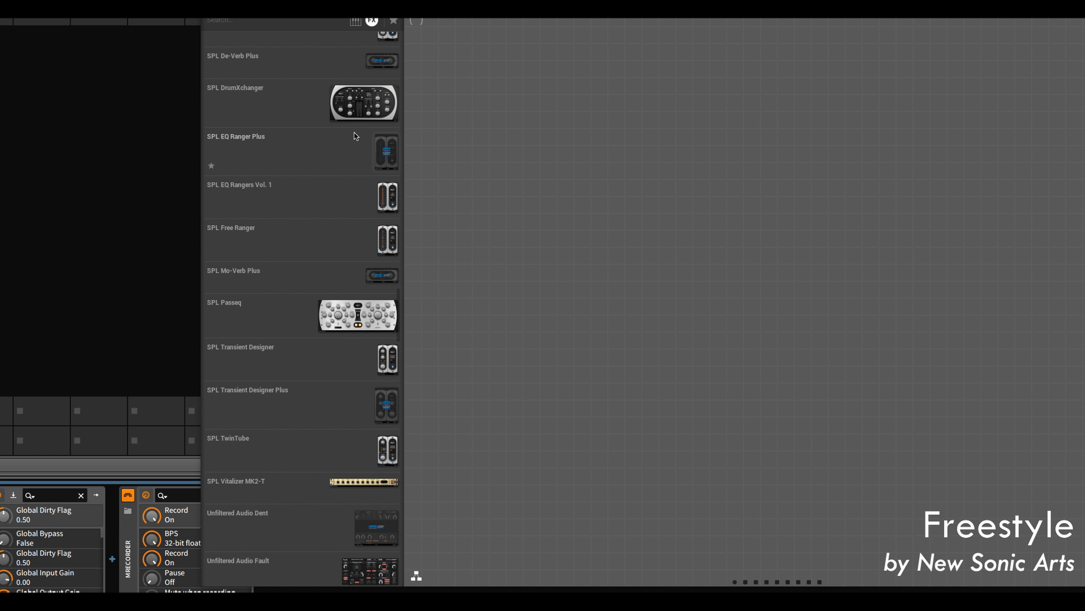
scroll(354, 136, down, 1)
scroll(355, 136, down, 1)
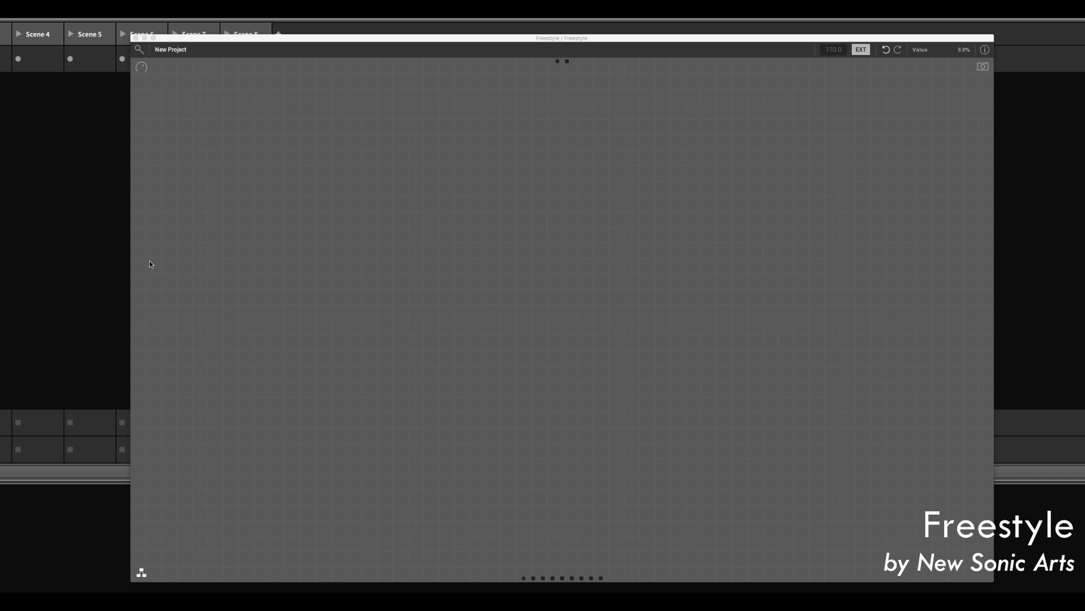
- Add the Arturia SEM V2 instrument from the plugin browser to the empty canvas and hide the browser
click(141, 573)
click(141, 573)
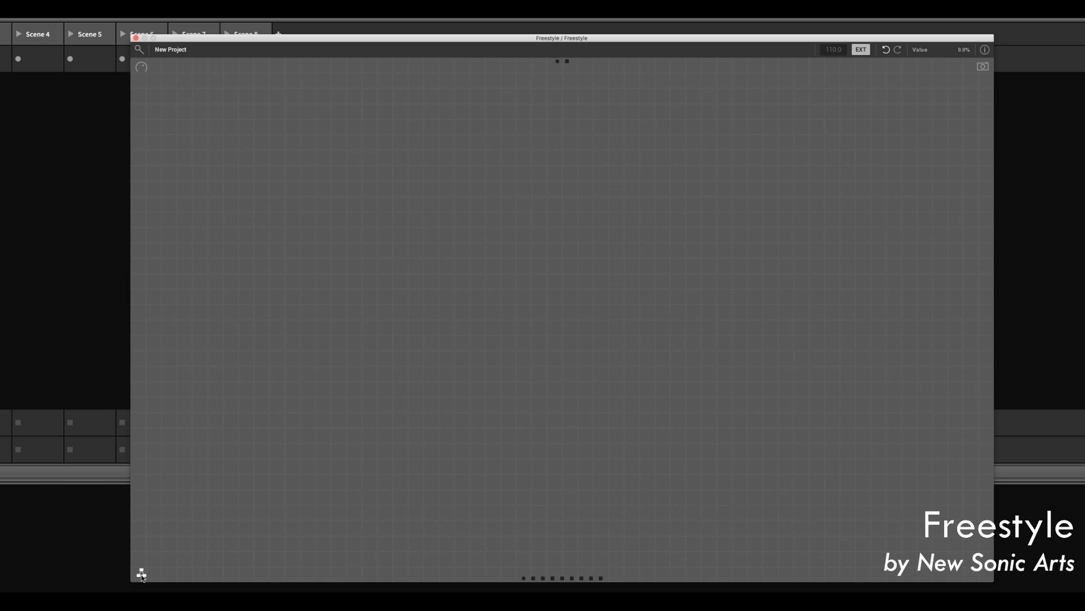
click(139, 50)
scroll(193, 123, up, 7)
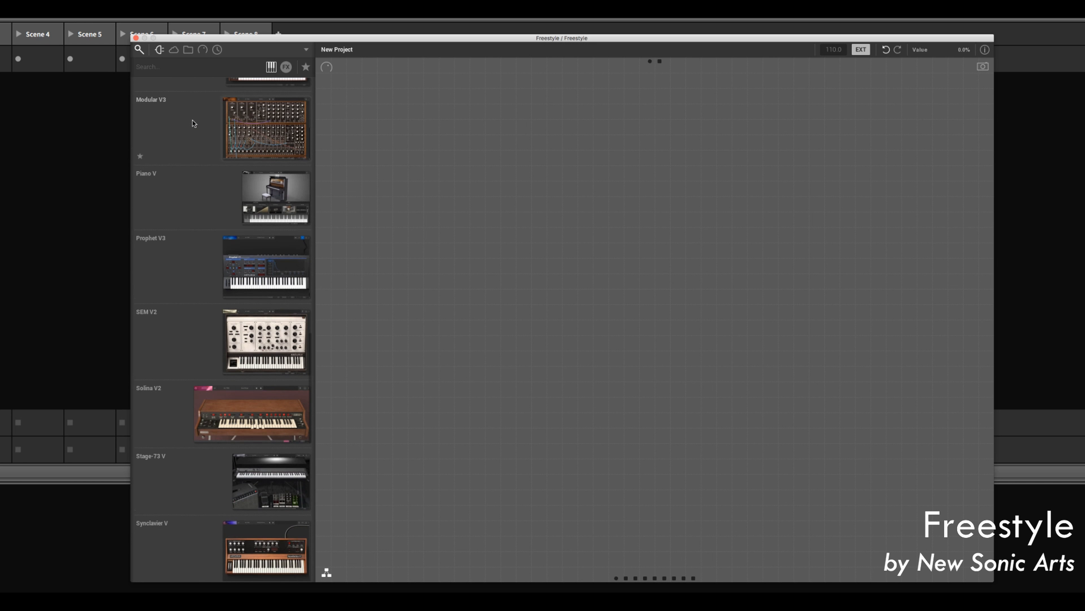
drag(265, 421, 549, 244)
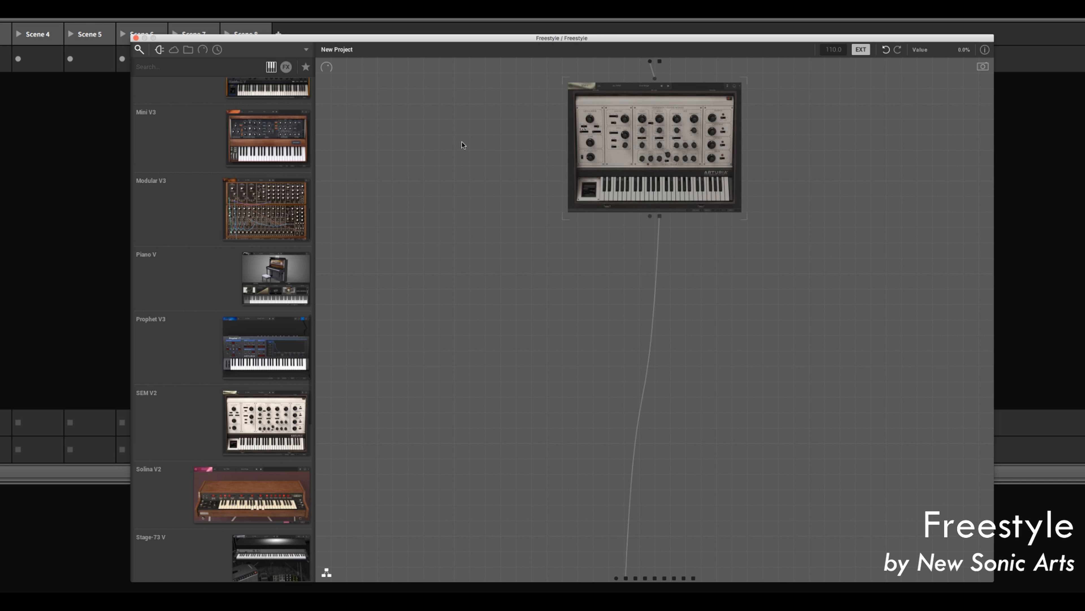
click(139, 49)
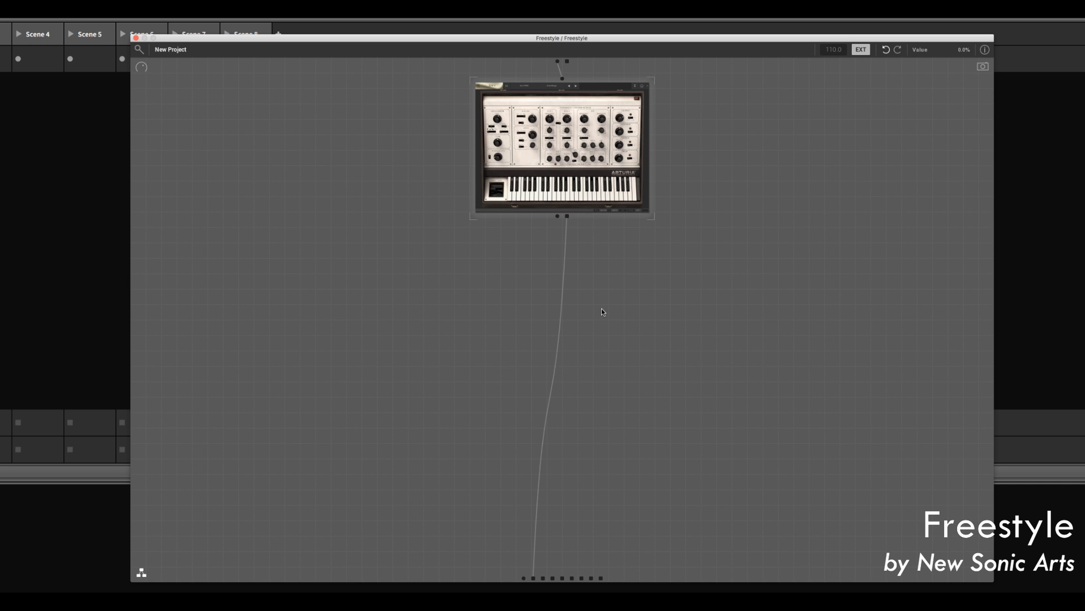
- Disconnect the SEM V2's output cable and reconnect the output to the second project output
right_click(567, 218)
click(580, 241)
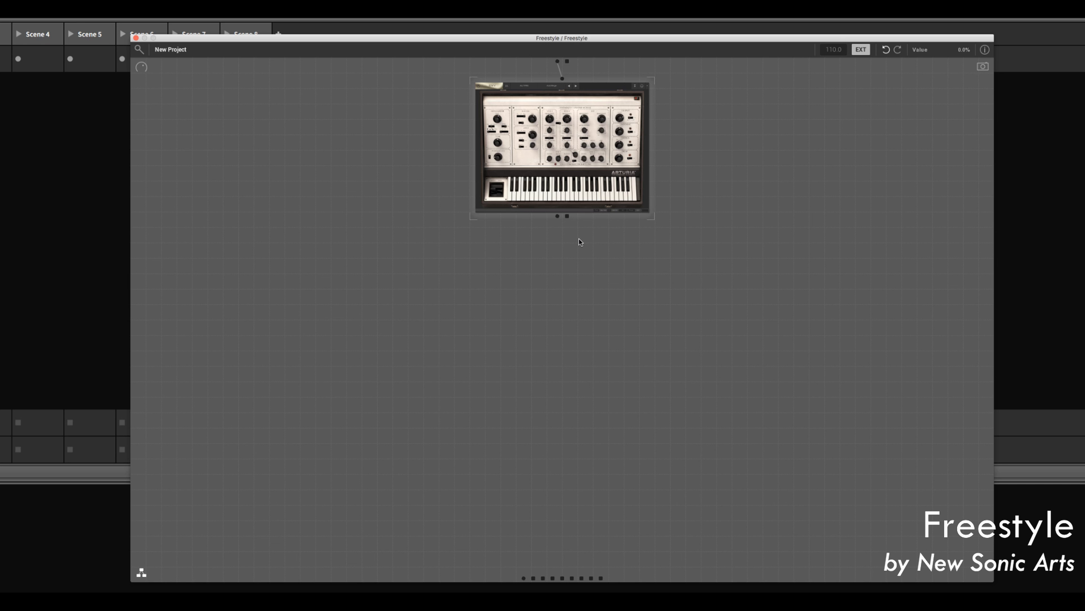
drag(572, 242, 533, 578)
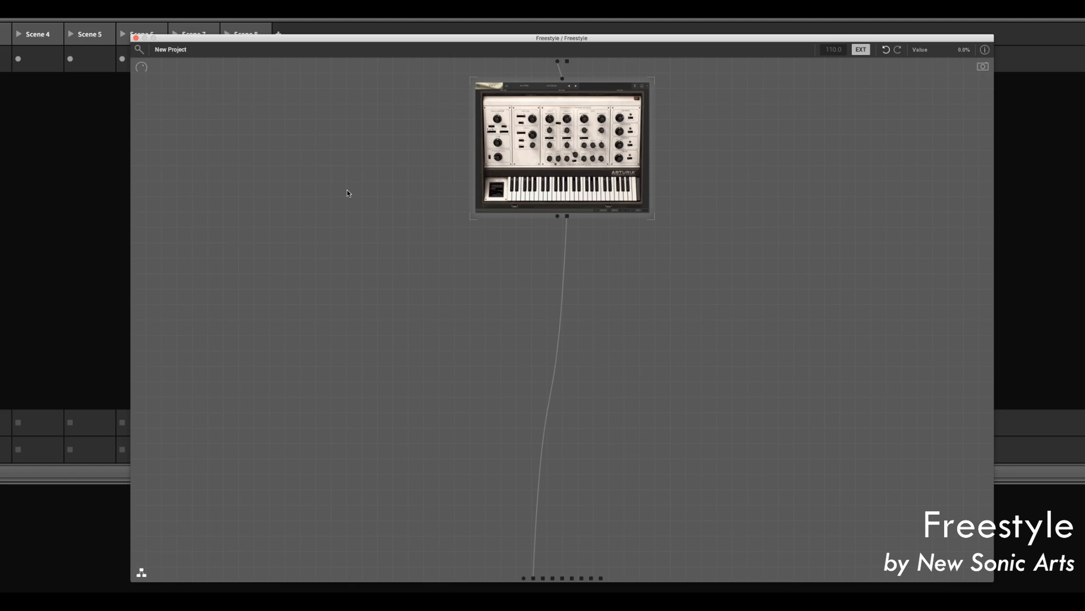
- Add the GForce Oddity2 1.00 instrument to the canvas beside the SEM V2
right_click(375, 158)
mouse_move(379, 166)
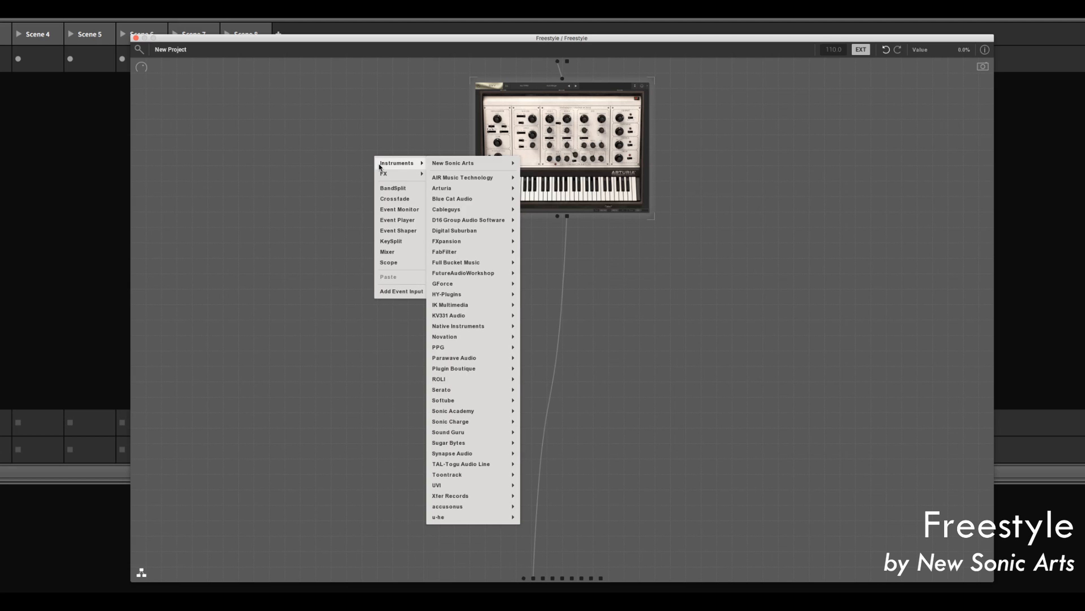
mouse_move(470, 284)
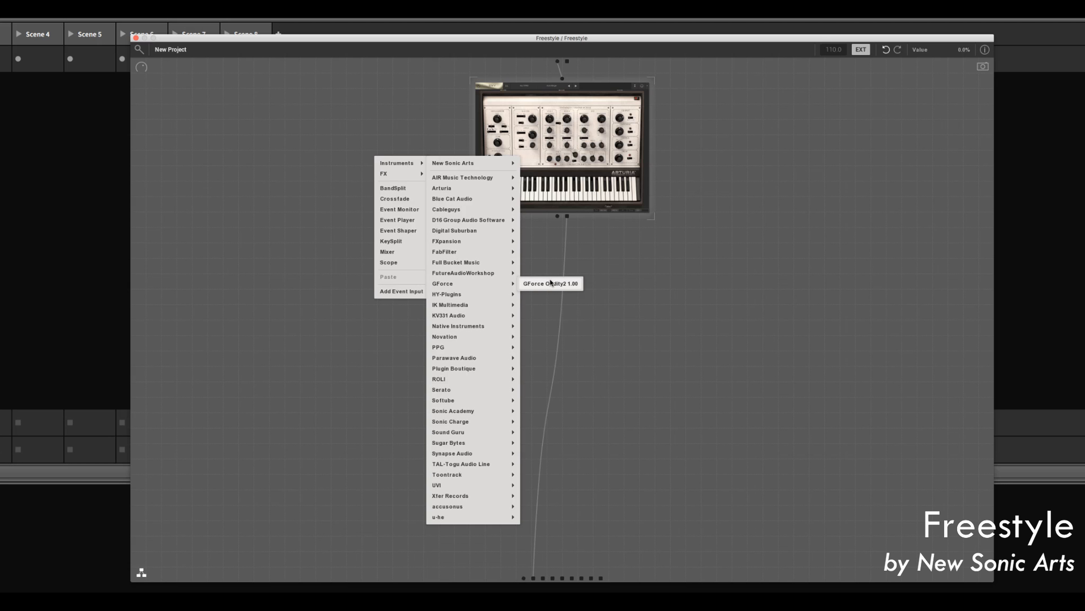
click(551, 284)
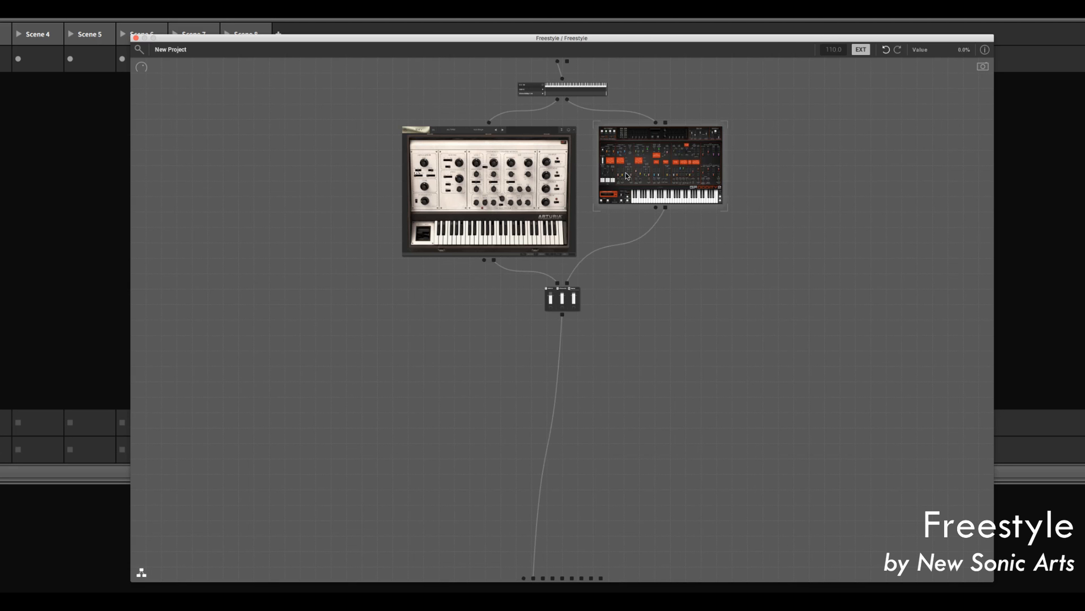
- Adjust the lower and upper limits of the SEM V2's key range in the key split module
click(552, 304)
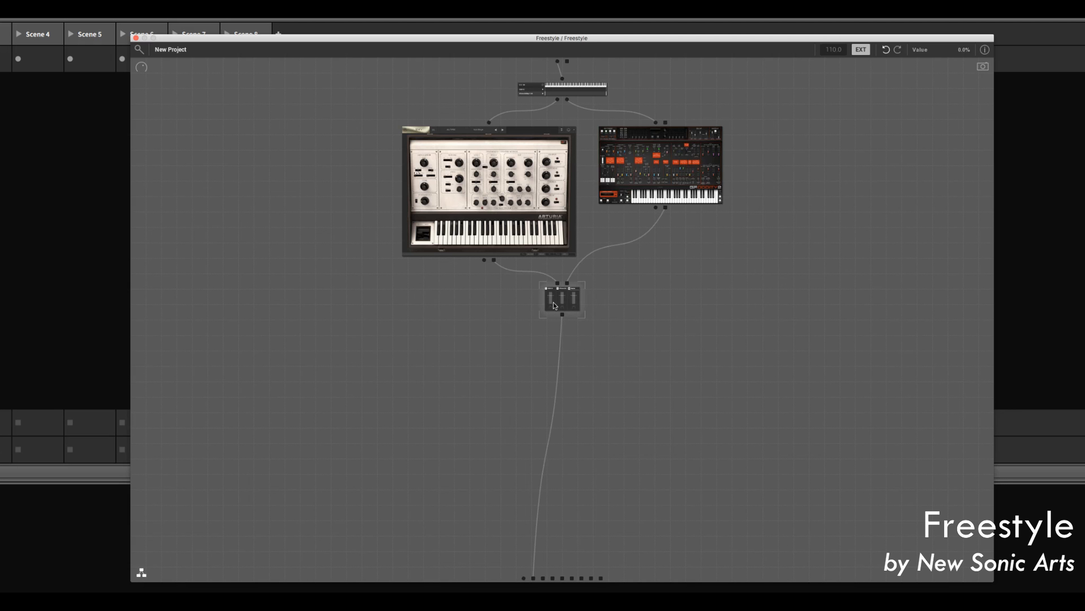
click(535, 90)
click(428, 322)
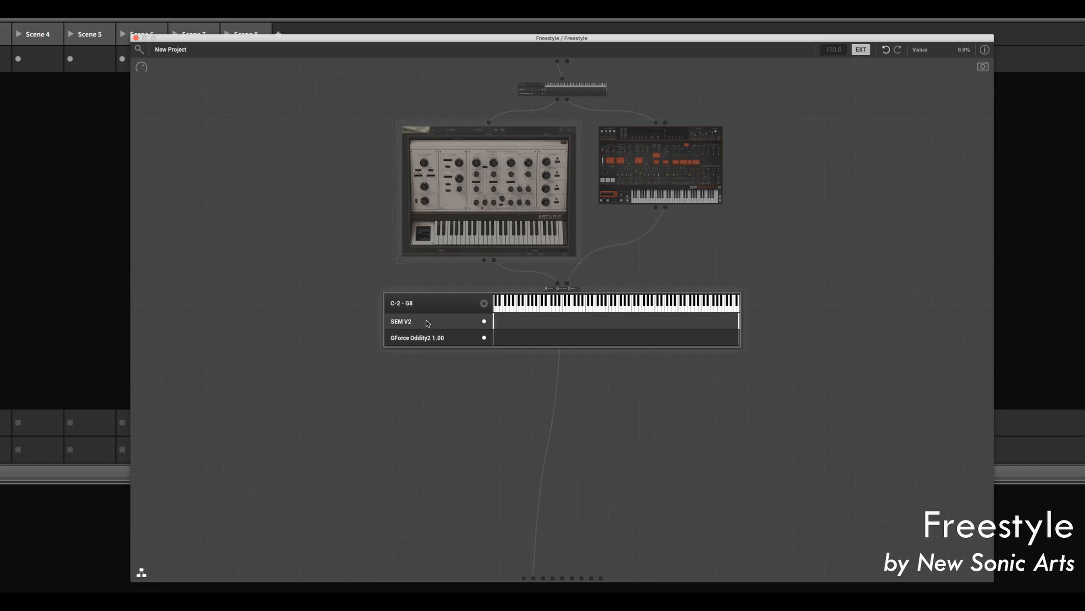
click(431, 339)
click(434, 323)
click(438, 339)
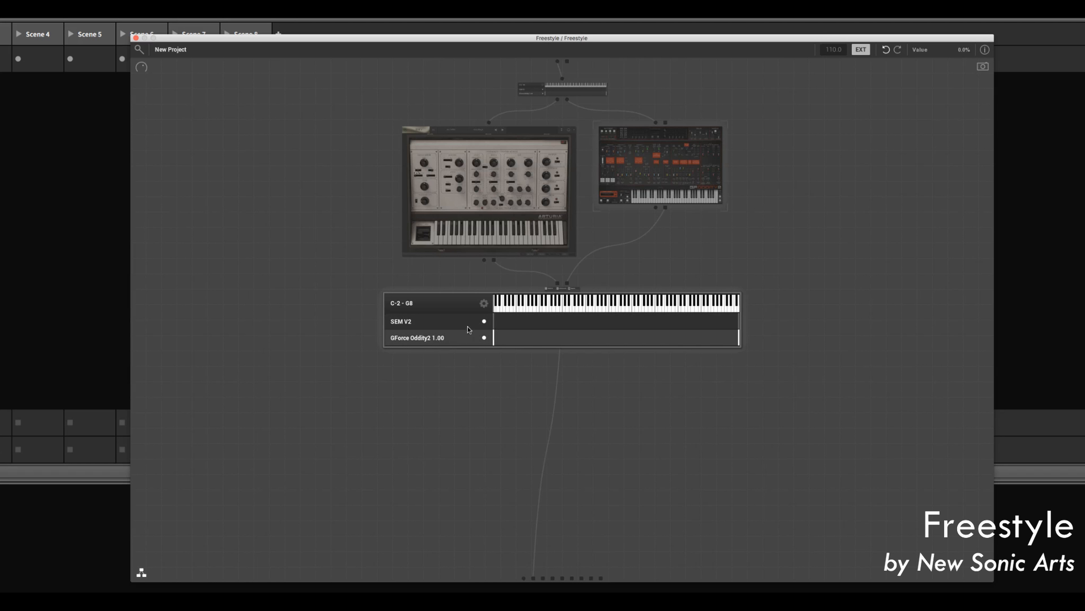
drag(495, 324, 547, 329)
drag(646, 324, 739, 325)
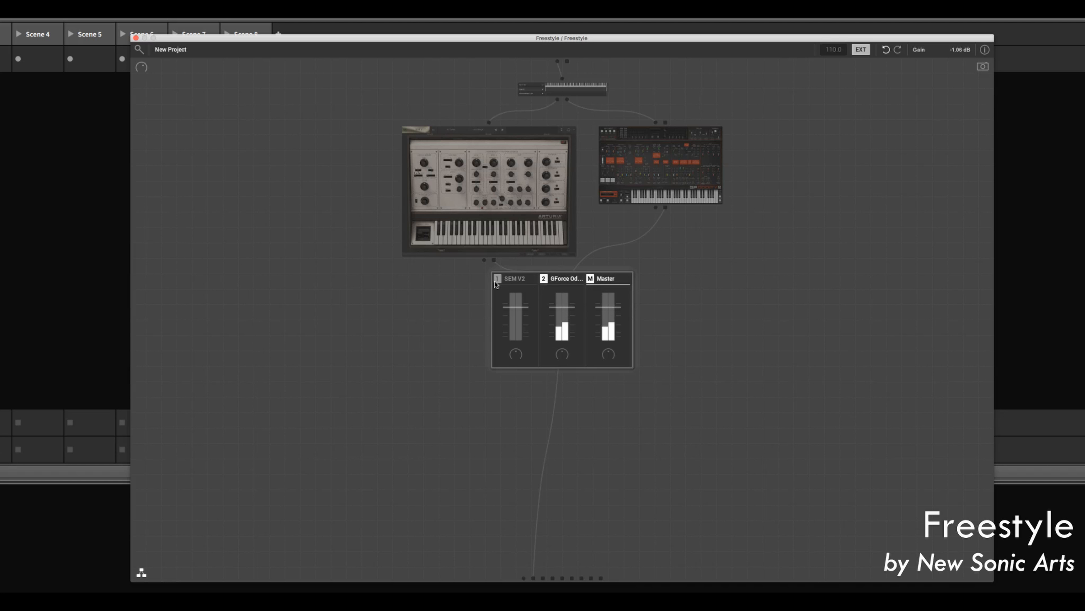
- Toggle the GForce Oddity2 channel's mute in the mixer to compare it with the SEM V2
click(545, 281)
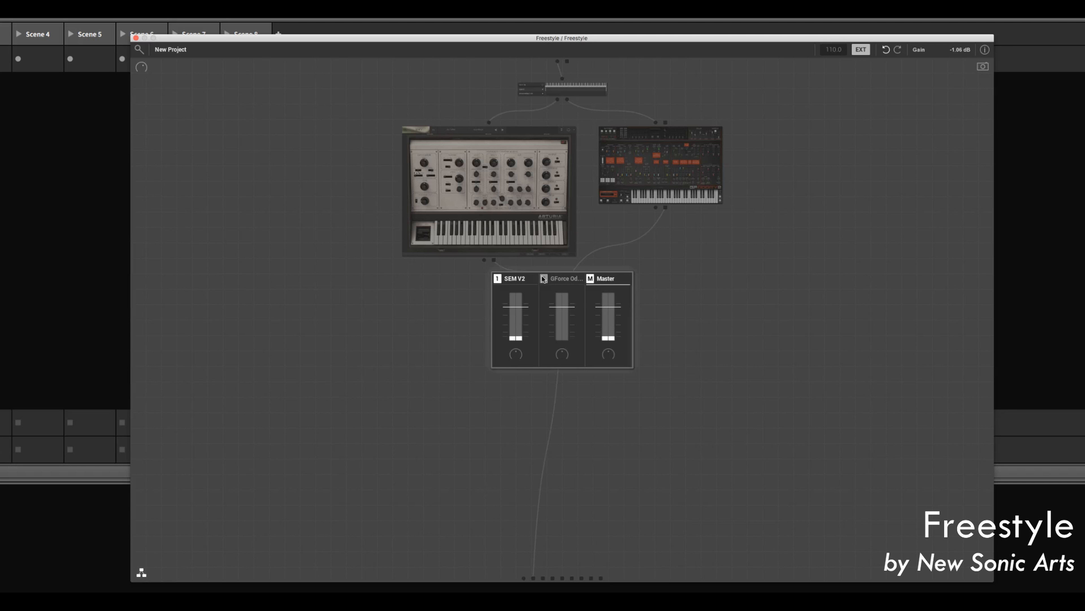
click(545, 280)
click(546, 281)
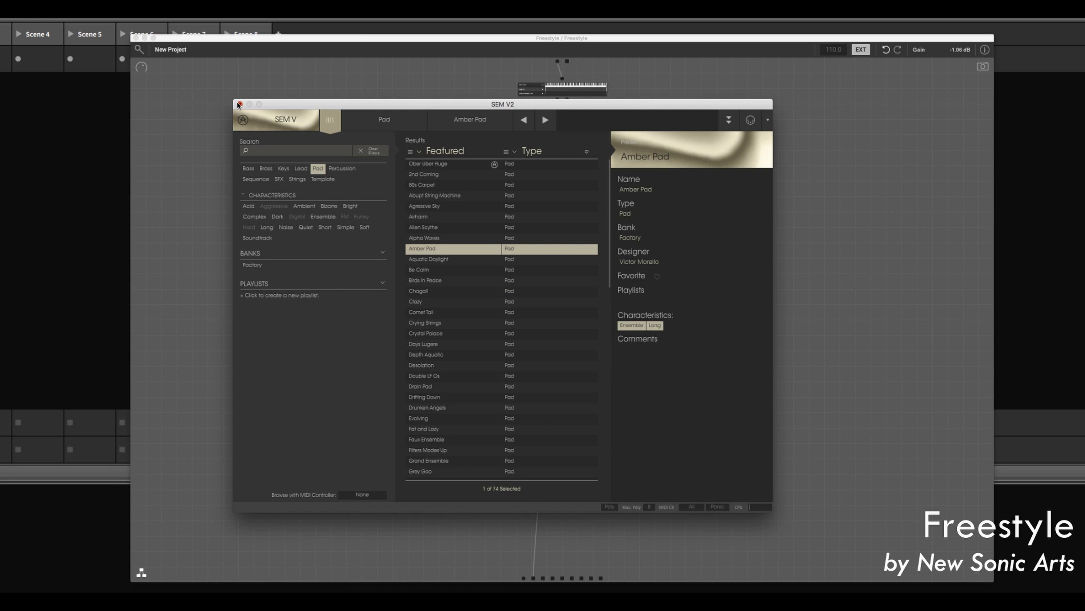
- Close the SEM V2 window, and load the 09 Thin To Thick Modwheel preset in Hybrid
click(239, 104)
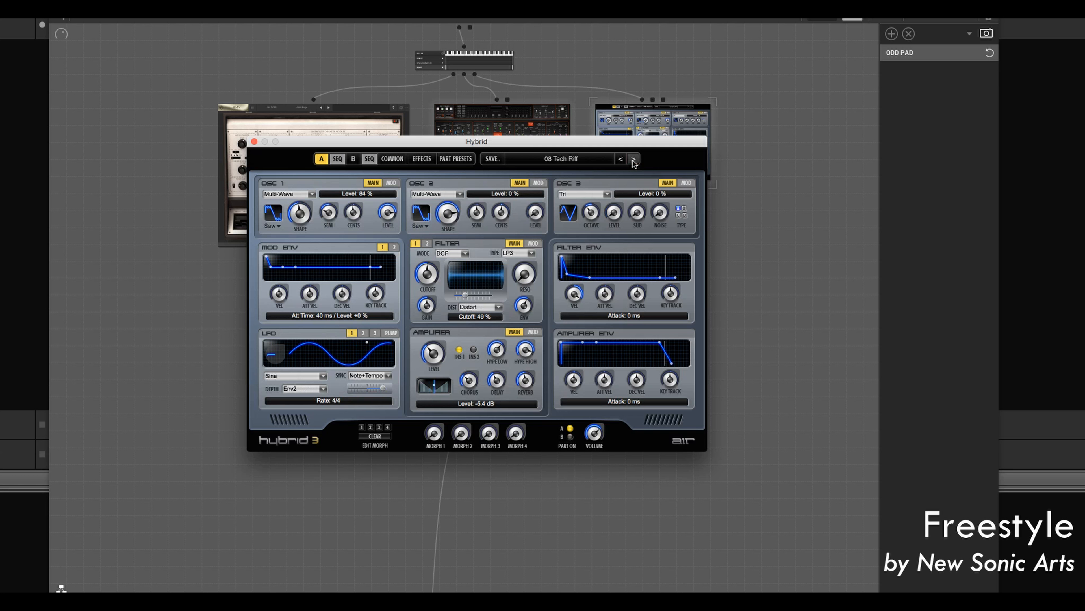
click(634, 159)
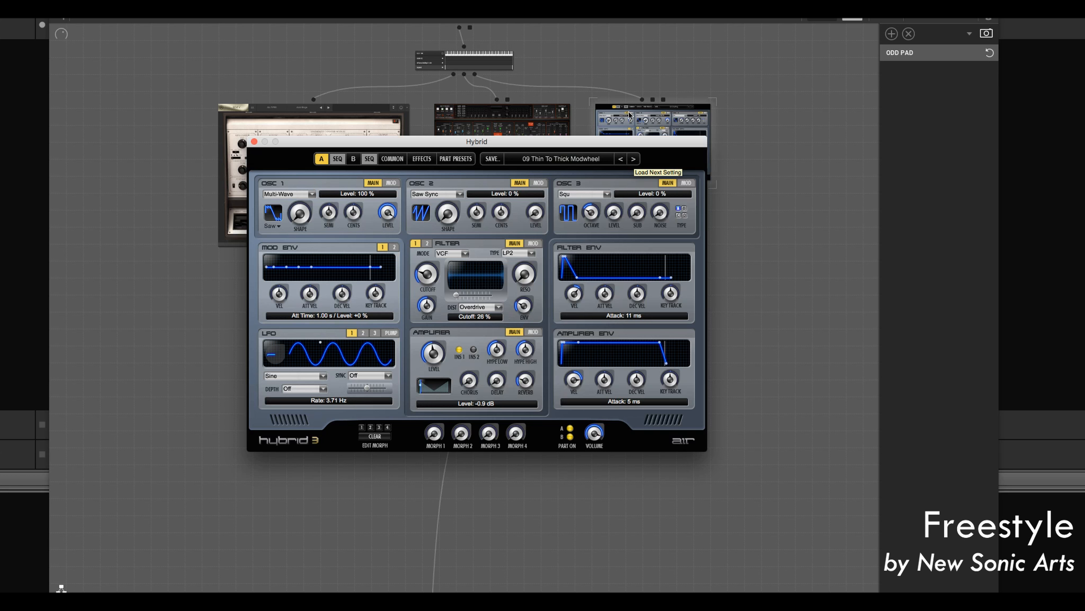
click(254, 141)
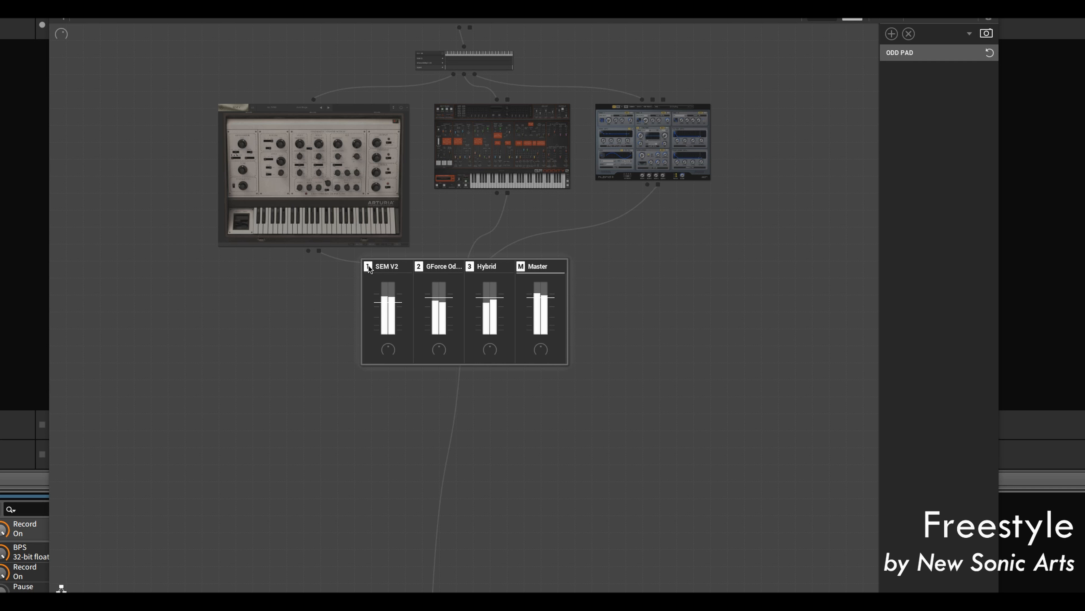
- Close the mixer view and add a snapshot named ARP PAD below ODD PAD
click(624, 299)
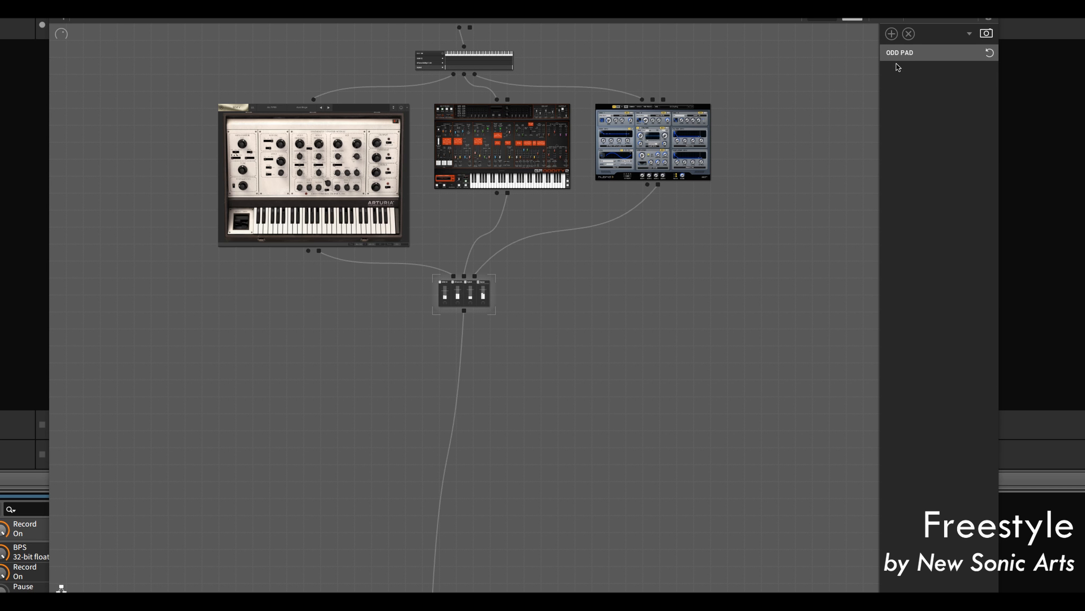
click(892, 35)
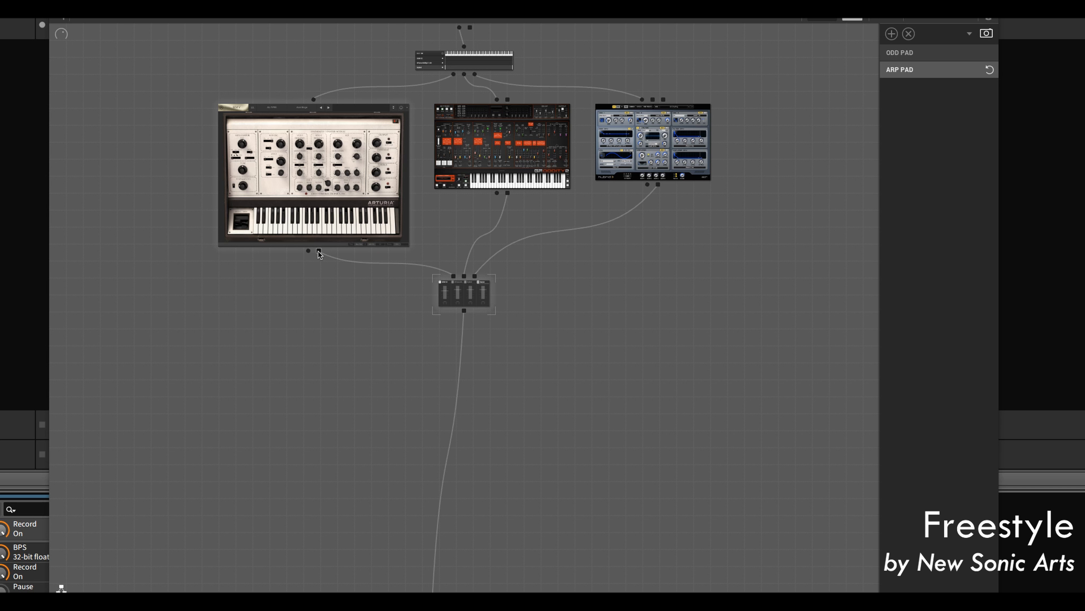
- Insert the TDR VOS SlickEQ effect after the SEM V2's output and set its high-pass frequency to 11 Hz
right_click(318, 252)
mouse_move(333, 260)
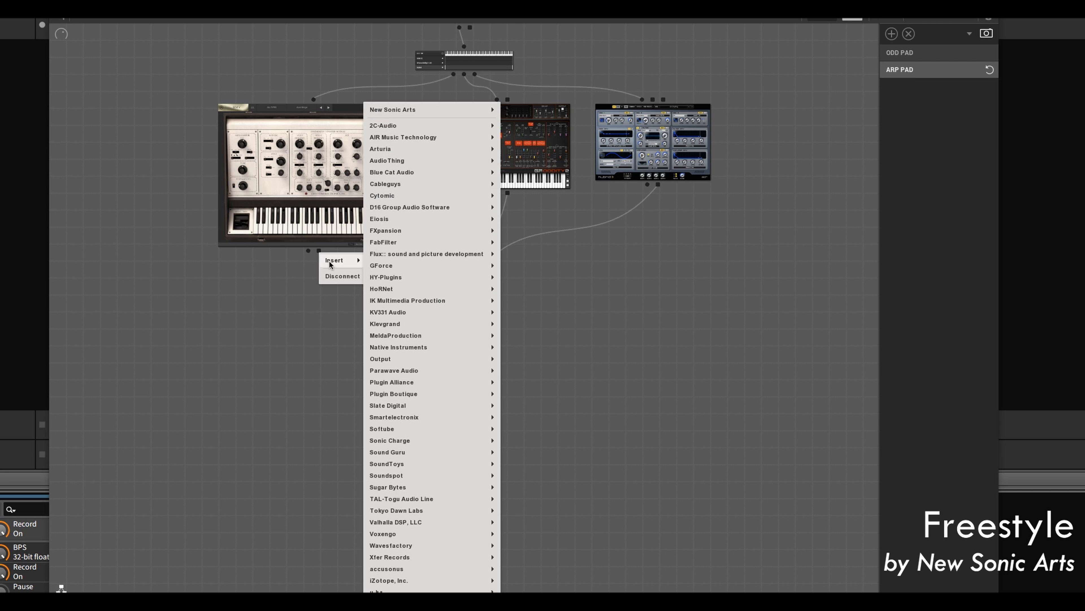
mouse_move(495, 110)
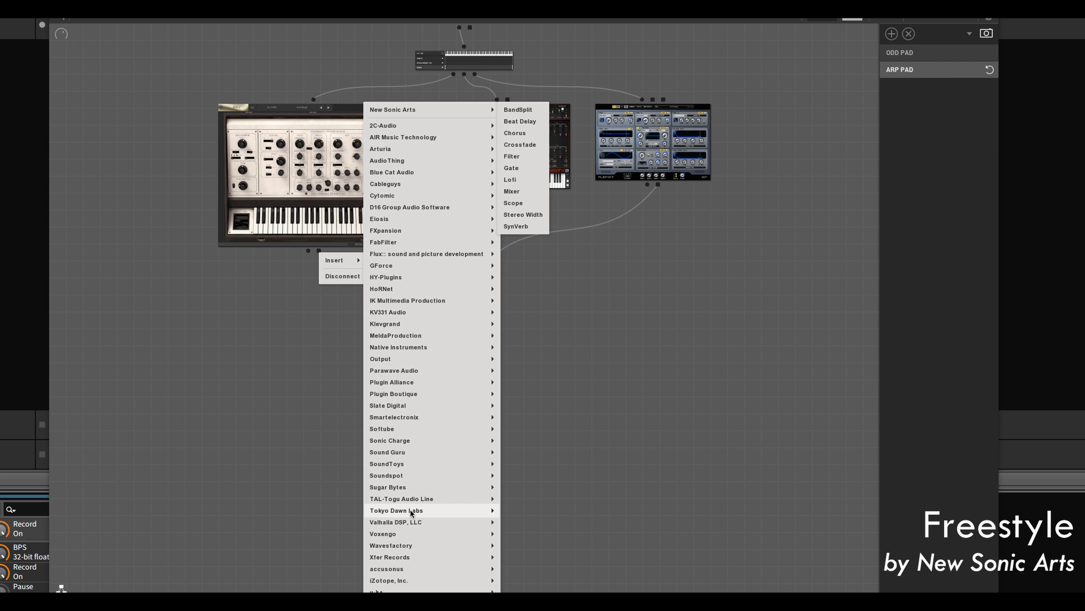
mouse_move(413, 511)
click(519, 533)
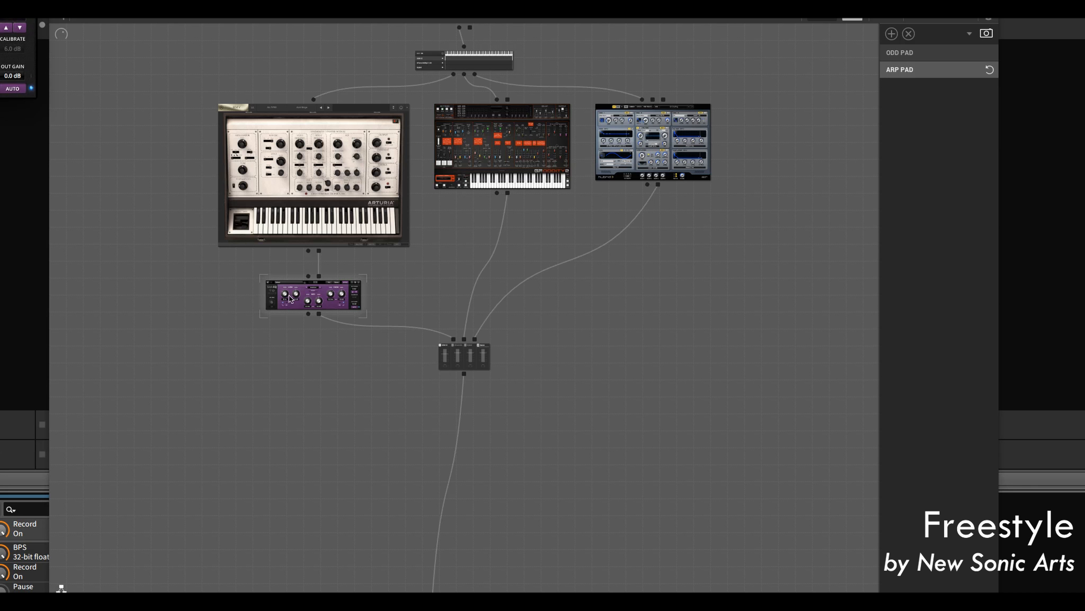
drag(0, 0, 497, 264)
drag(228, 363, 228, 359)
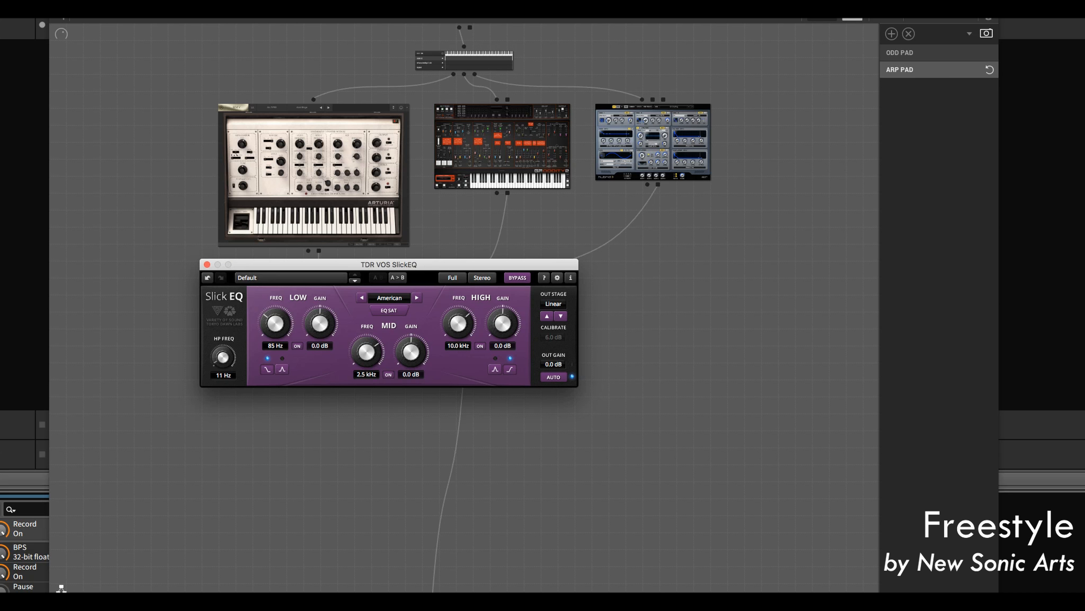
- Insert a New Sonic Arts Crossfade between the Oddity2's output and the mixer
right_click(469, 350)
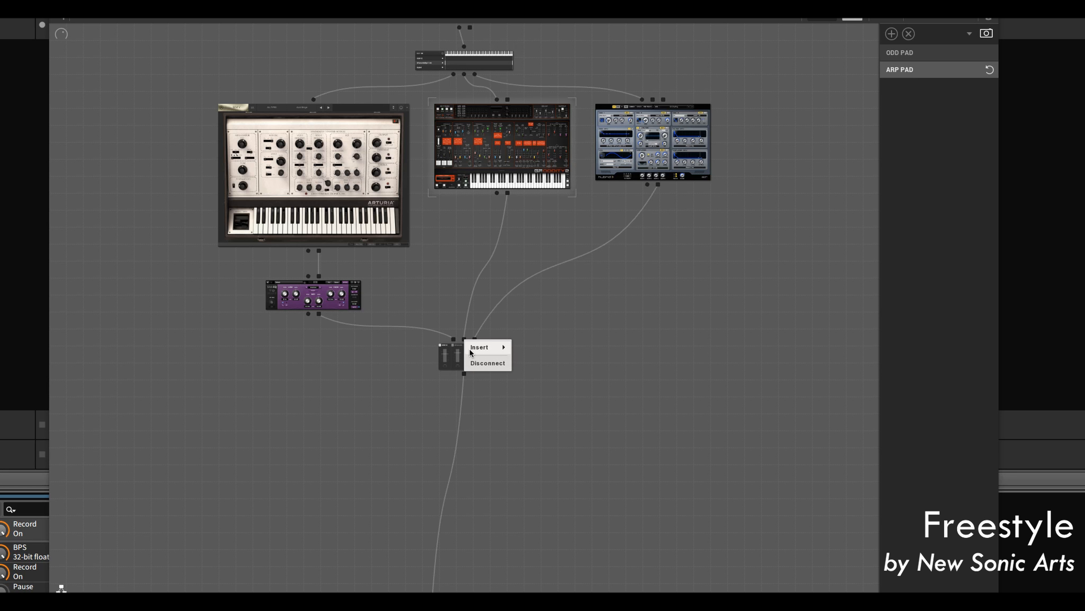
mouse_move(471, 351)
mouse_move(573, 108)
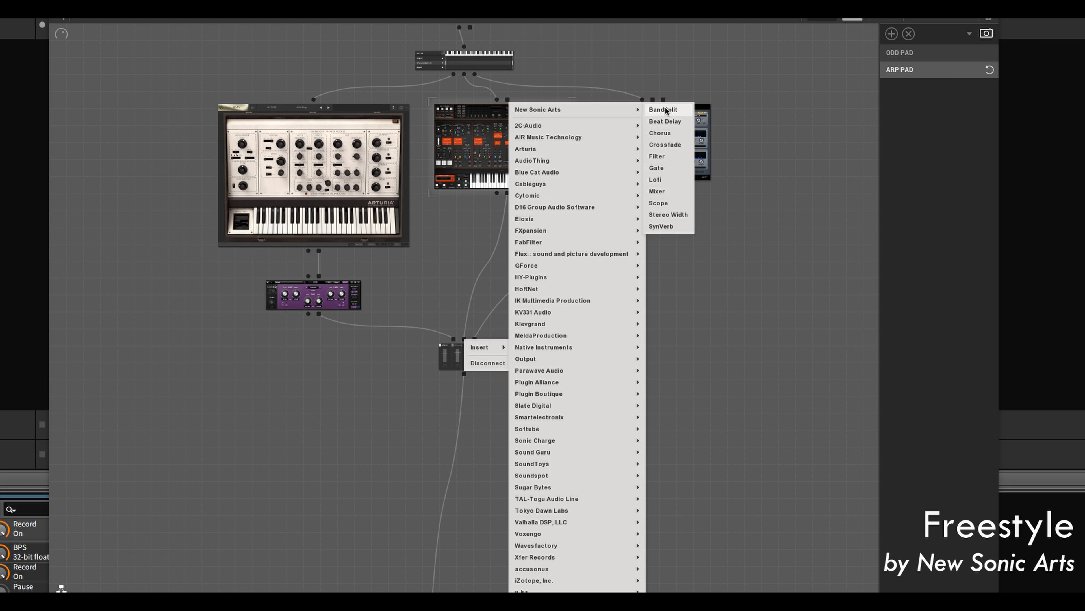
click(665, 144)
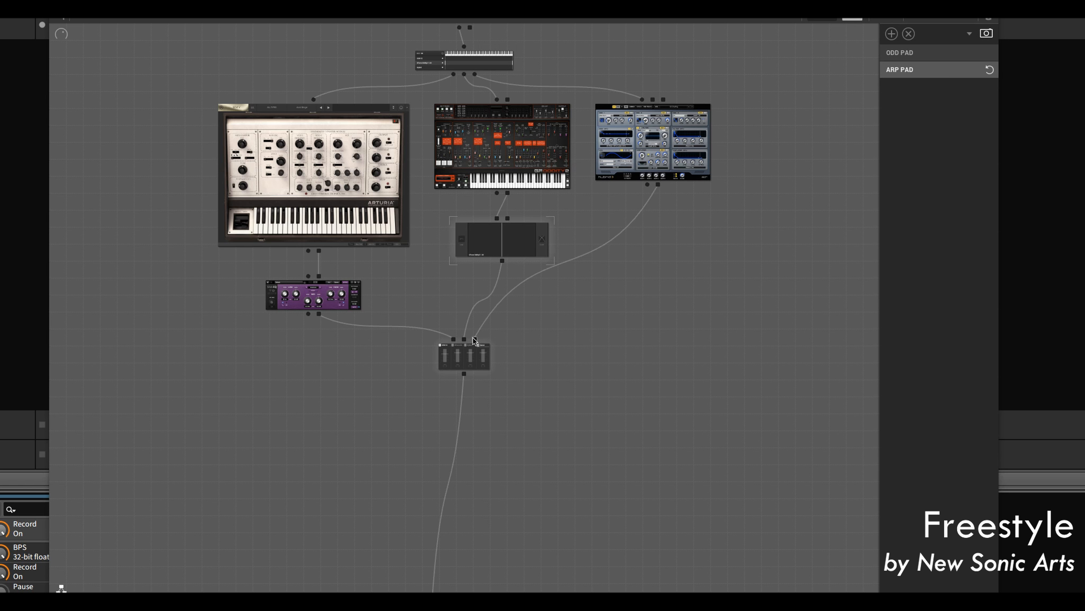
- Disconnect Hybrid from the mixer and route its output into the Crossfade's second input
right_click(474, 340)
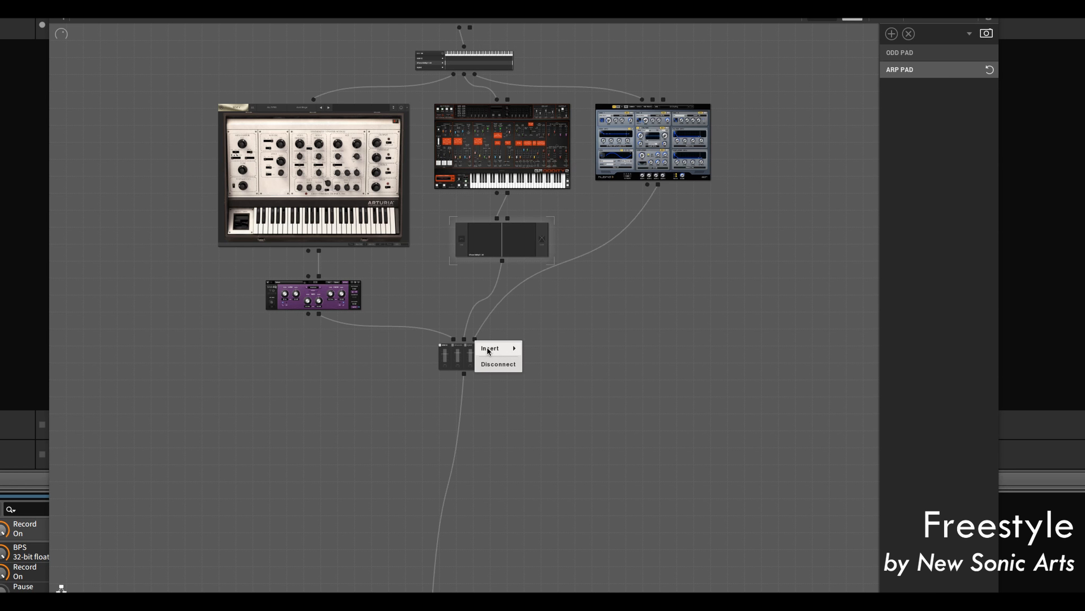
click(489, 363)
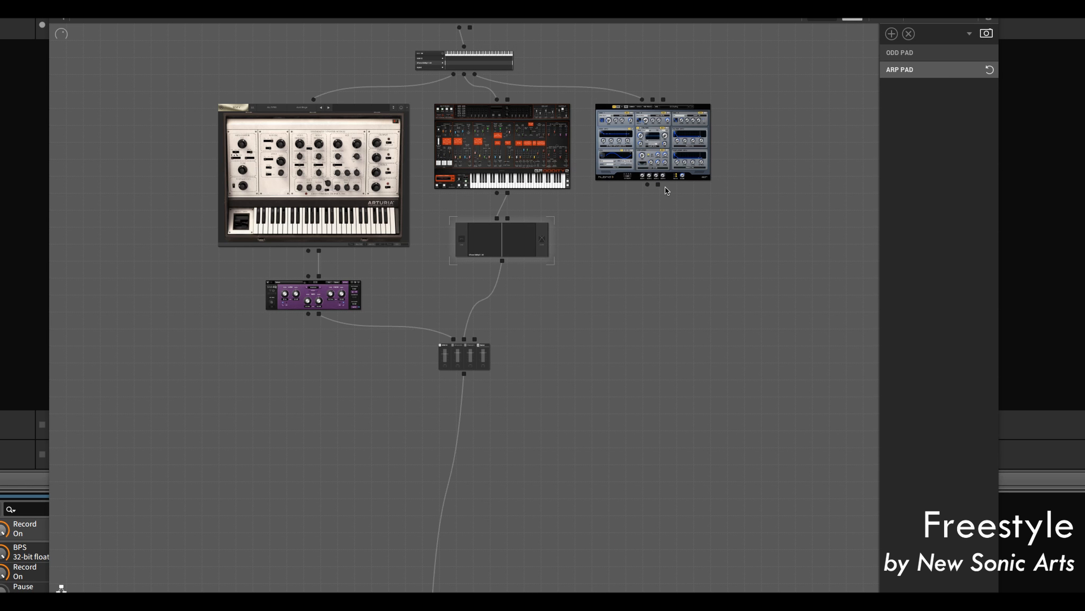
drag(658, 185, 506, 220)
- Set the Crossfade position midway between GForce Oddity2 and Hybrid, and close its view
double_click(491, 359)
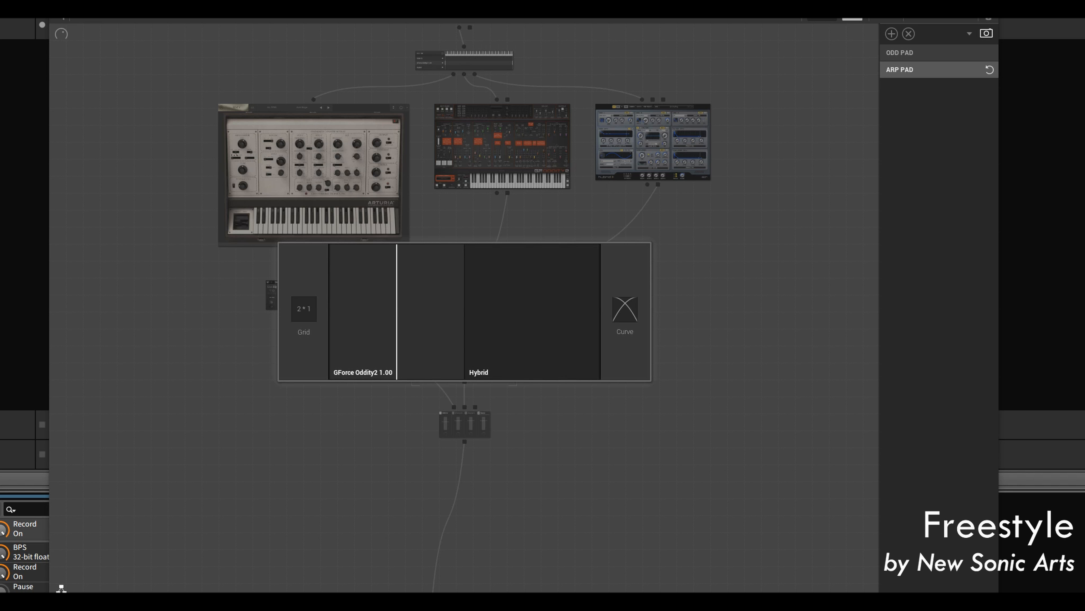
click(517, 344)
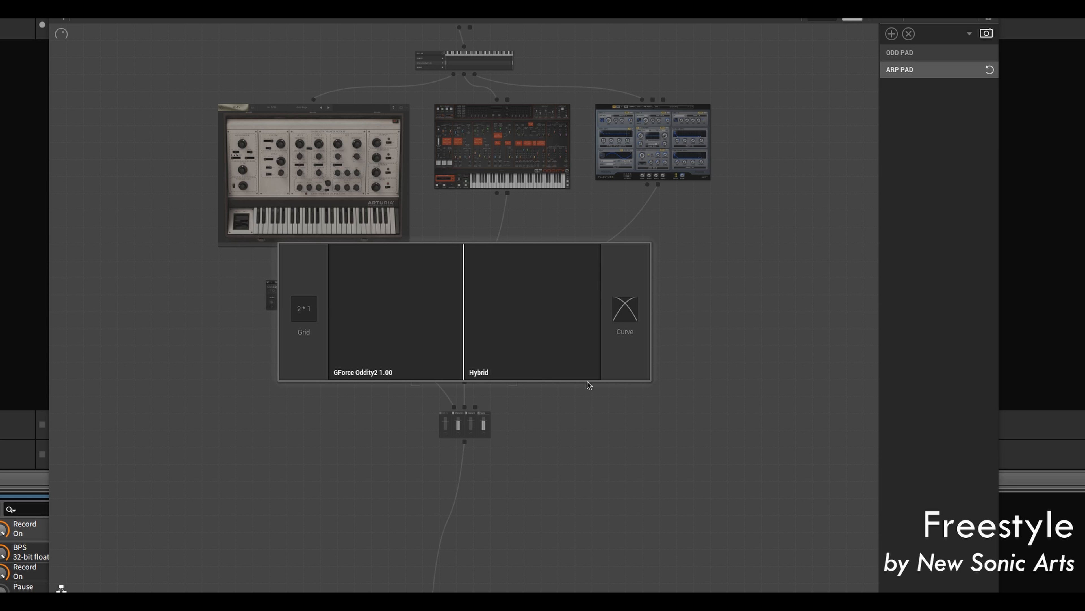
click(594, 400)
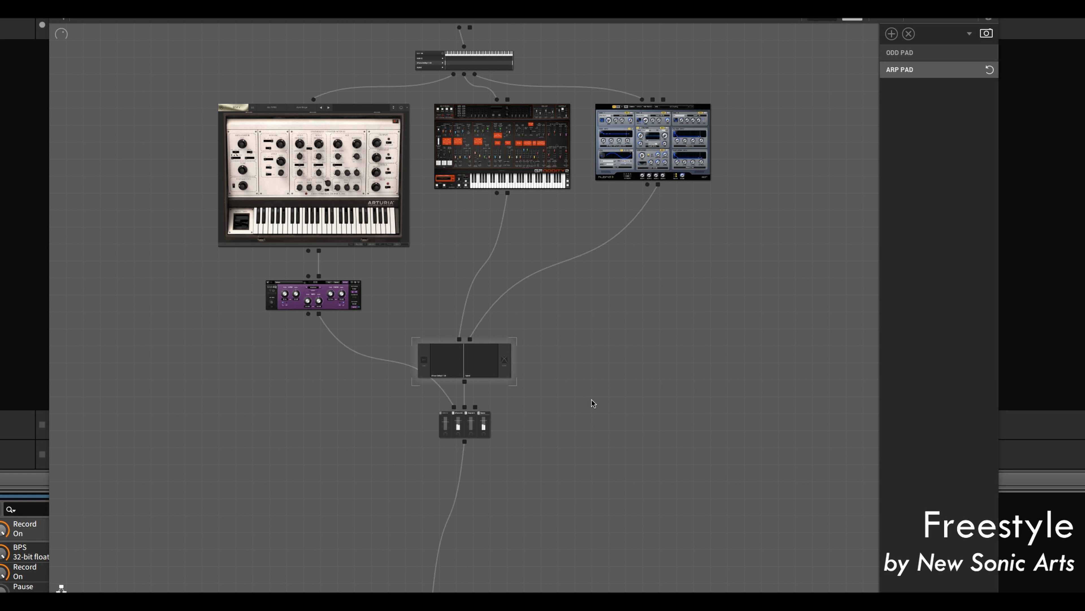
- Insert SoundToys EchoBoy between Oddity2 and the Crossfade, and Crystallizer between Hybrid and the Crossfade
right_click(461, 340)
mouse_move(474, 350)
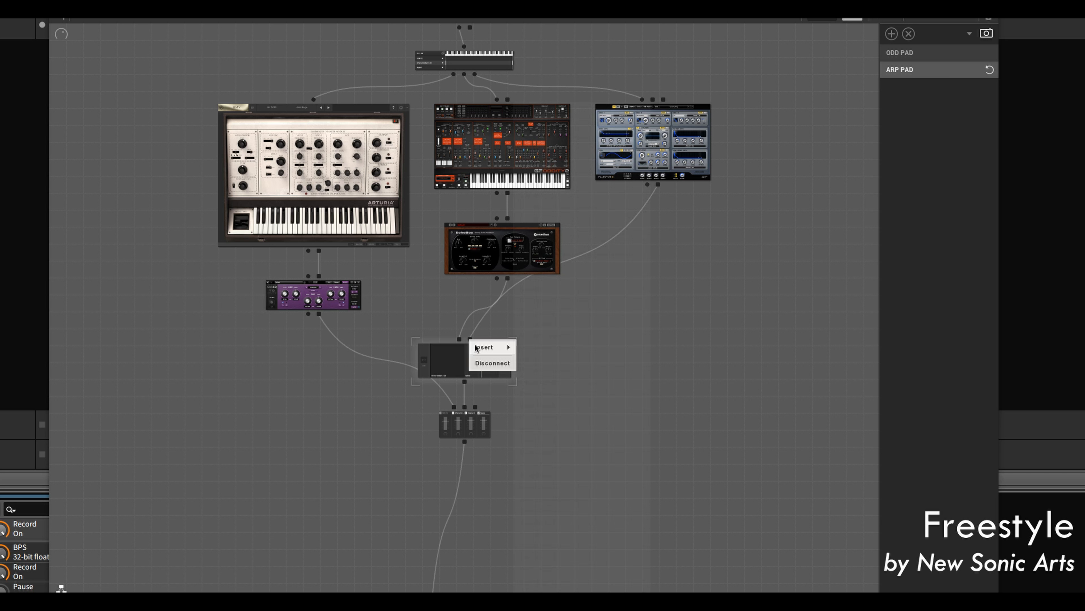
mouse_move(487, 347)
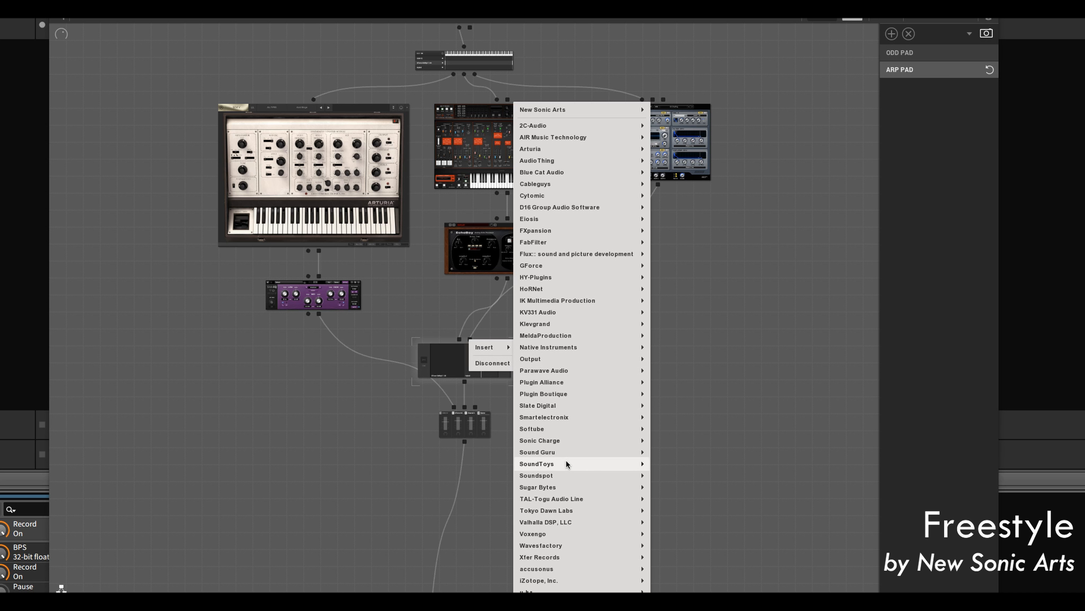
mouse_move(567, 462)
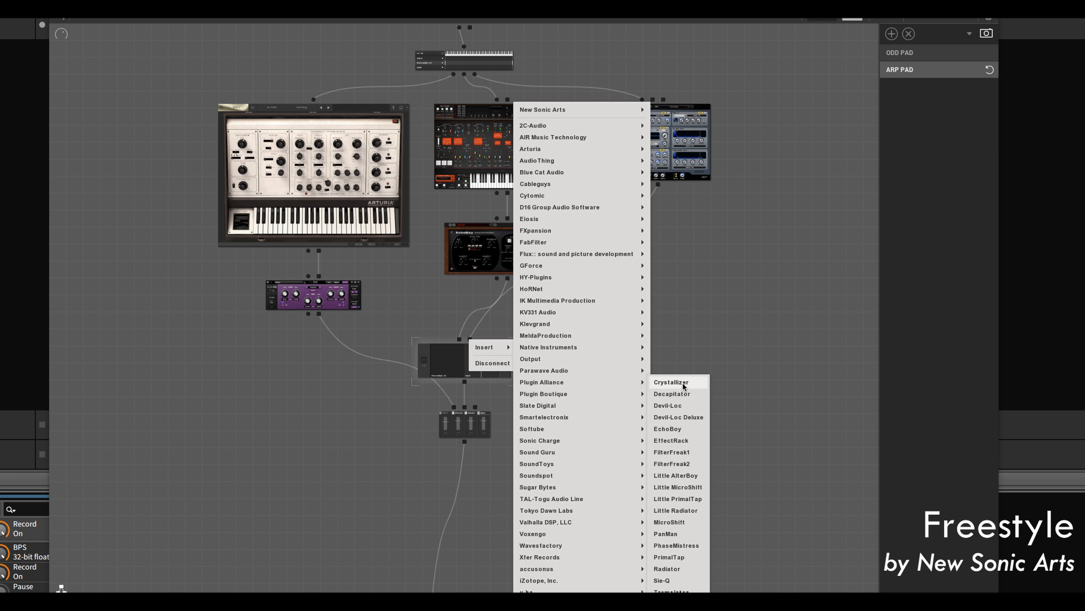
click(671, 382)
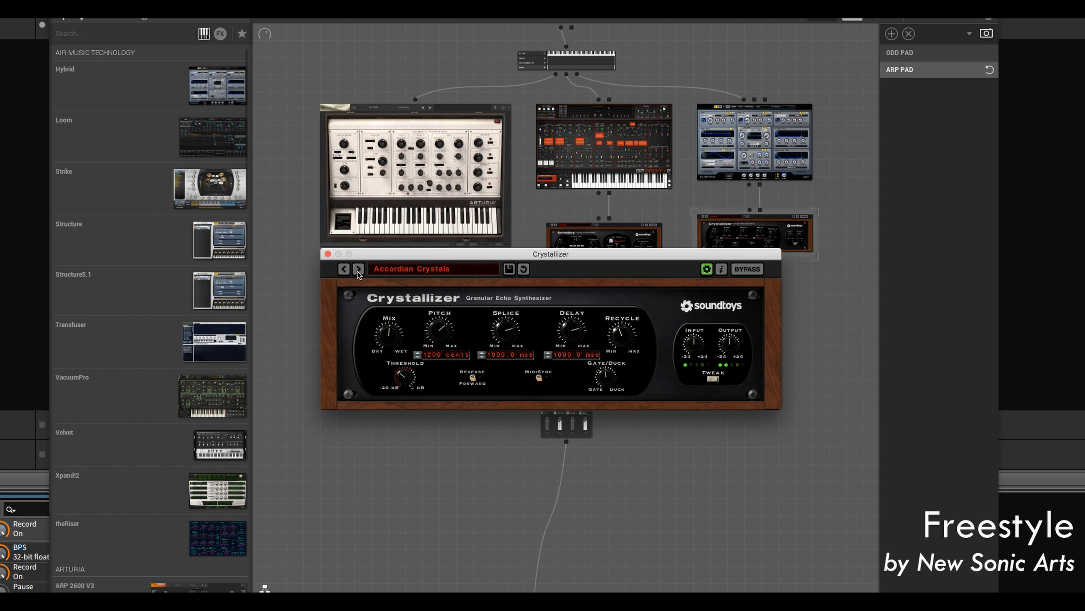
click(327, 254)
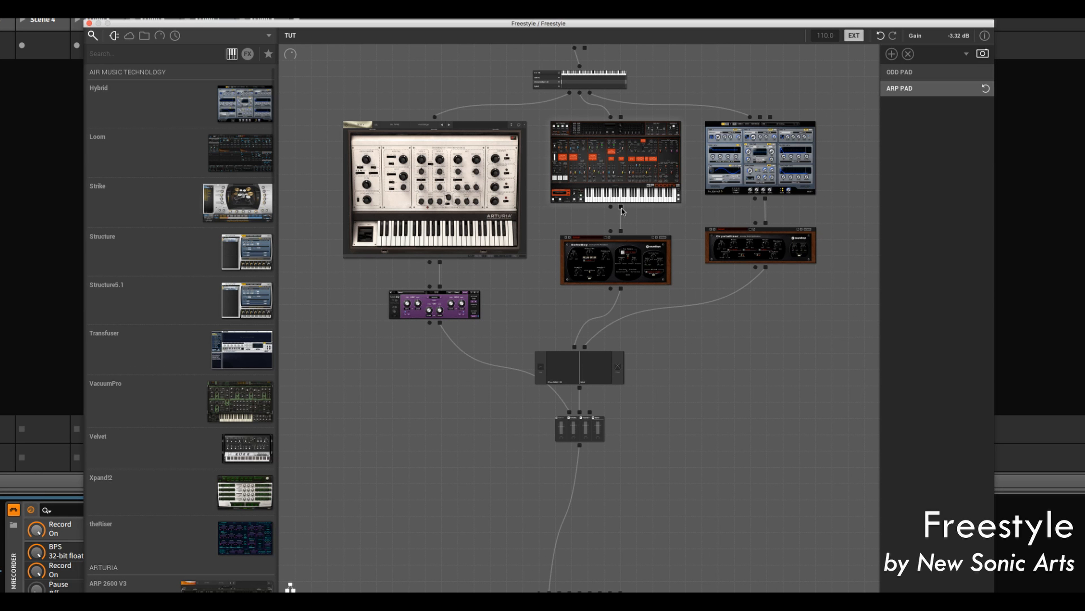
- Insert two New Sonic Arts Mixer modules in series between the Oddity2's output and EchoBoy
right_click(622, 210)
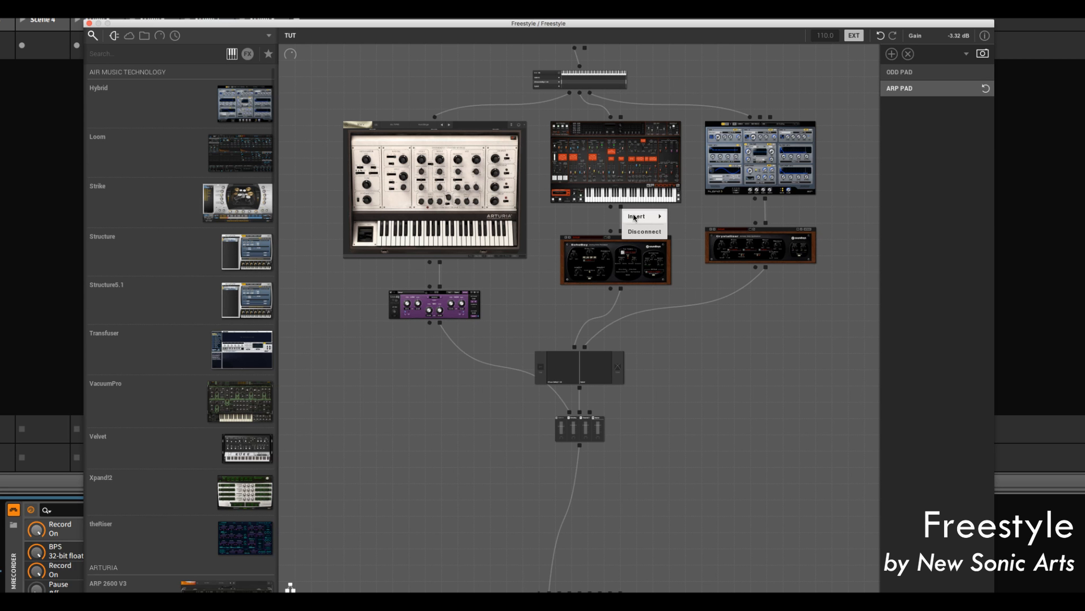
mouse_move(643, 216)
mouse_move(730, 126)
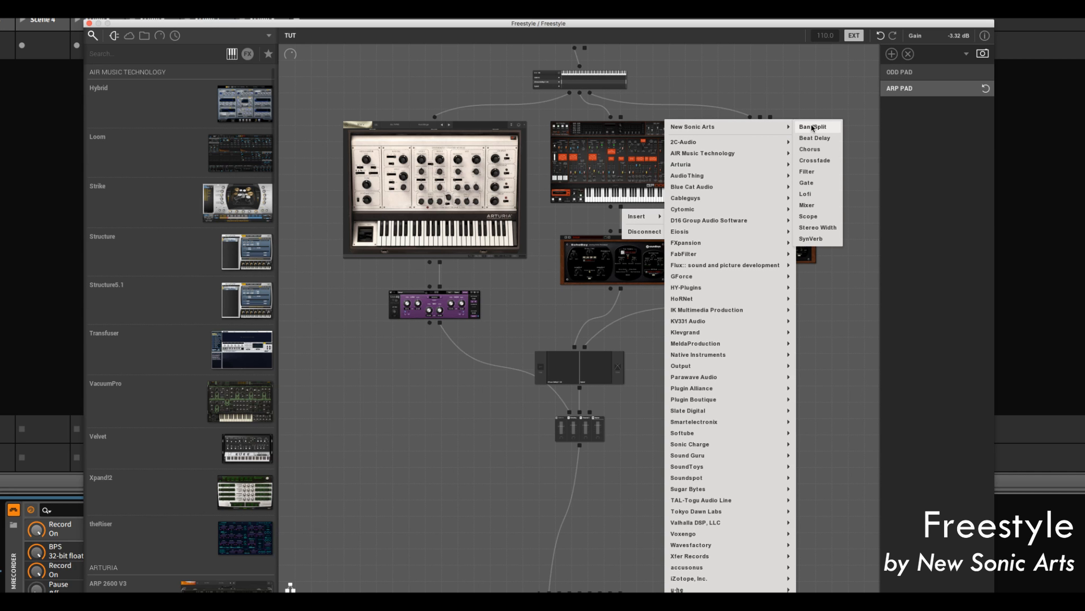
click(811, 206)
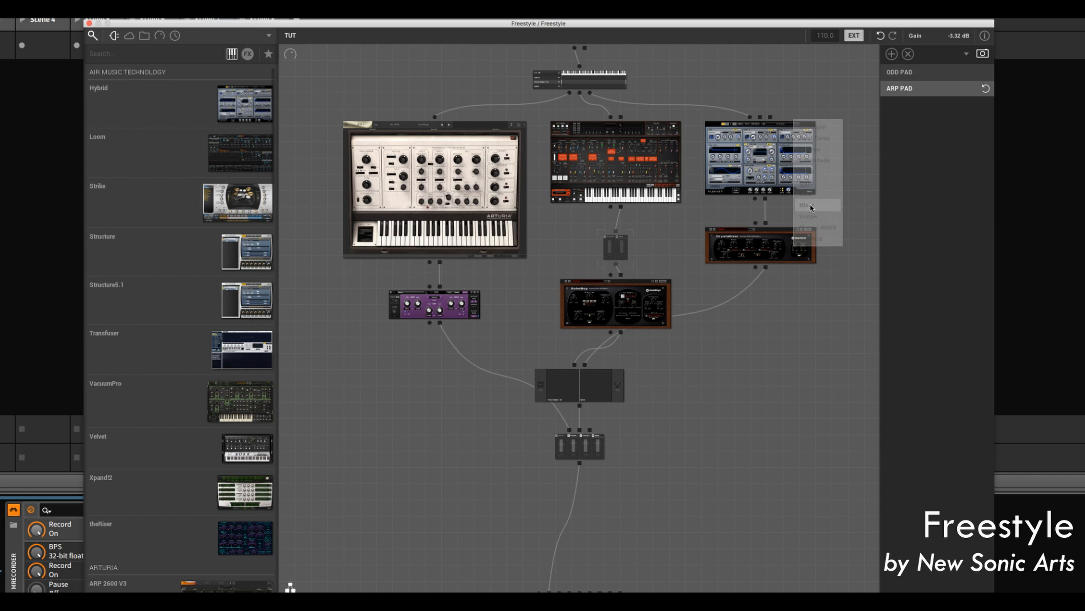
right_click(623, 209)
mouse_move(643, 216)
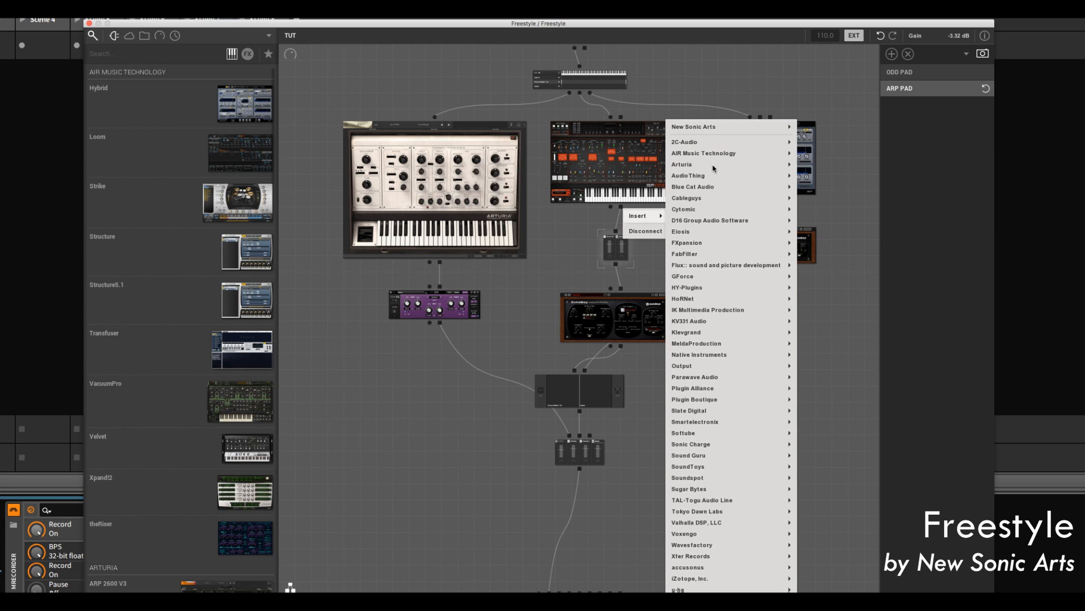
mouse_move(734, 127)
click(817, 205)
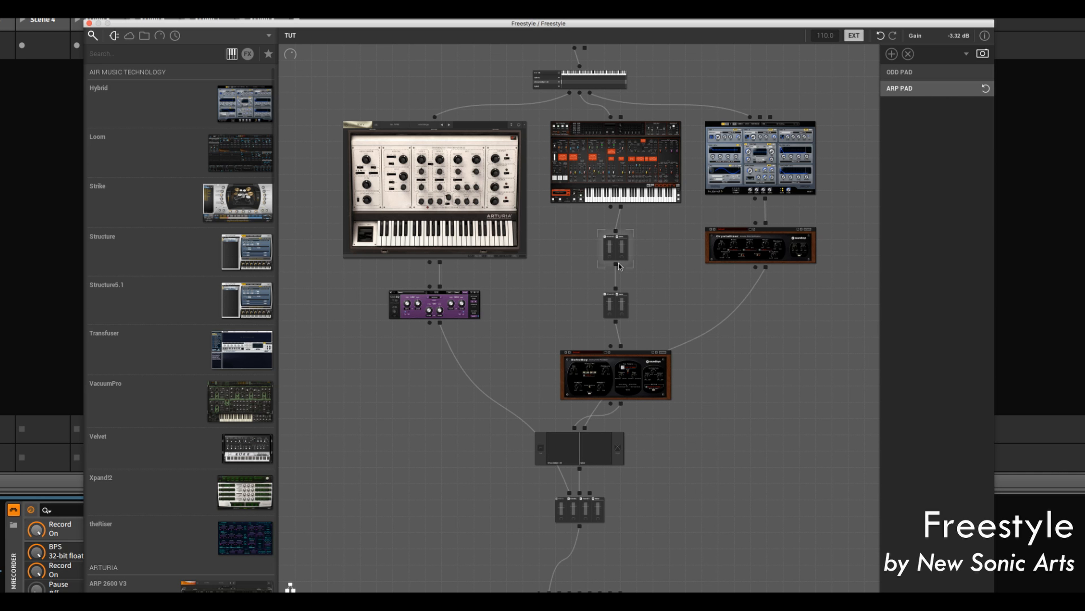
- Disconnect the two small mixers from each other and feed the Oddity2's output into both in parallel
right_click(616, 292)
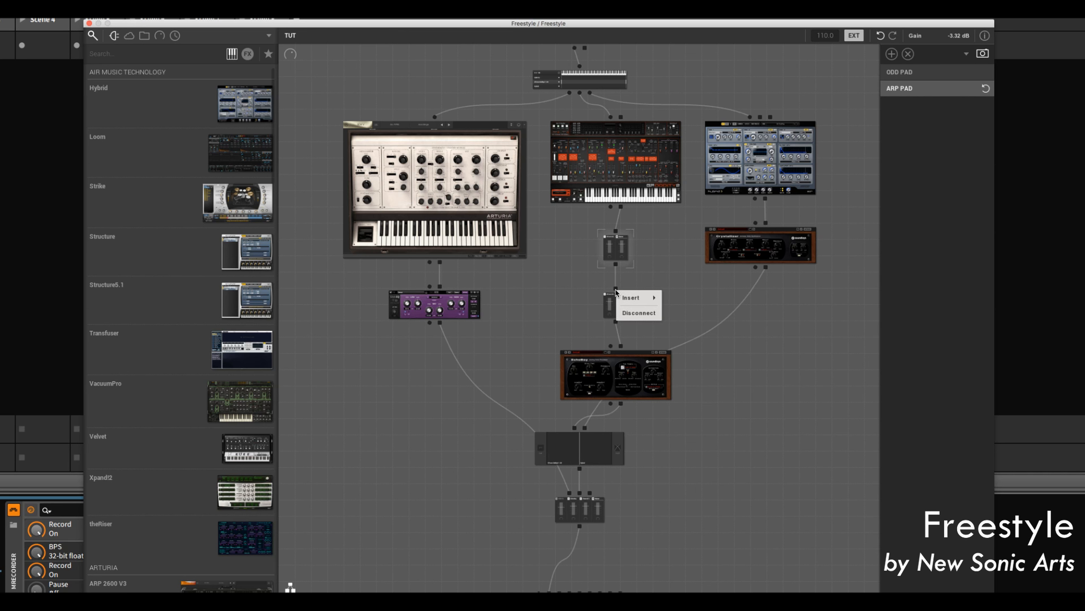
click(626, 312)
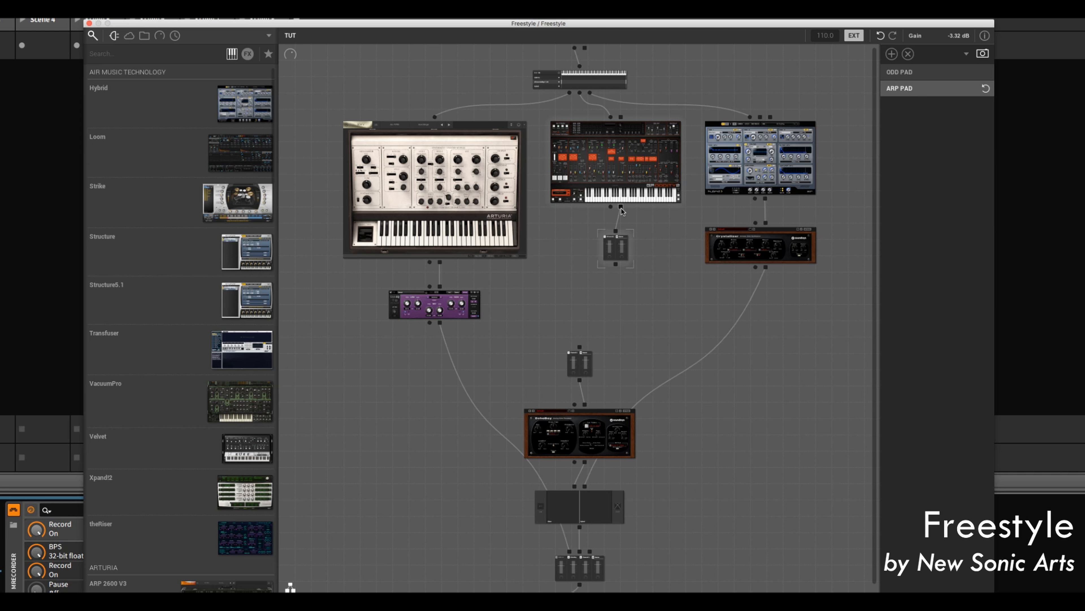
drag(621, 209, 584, 349)
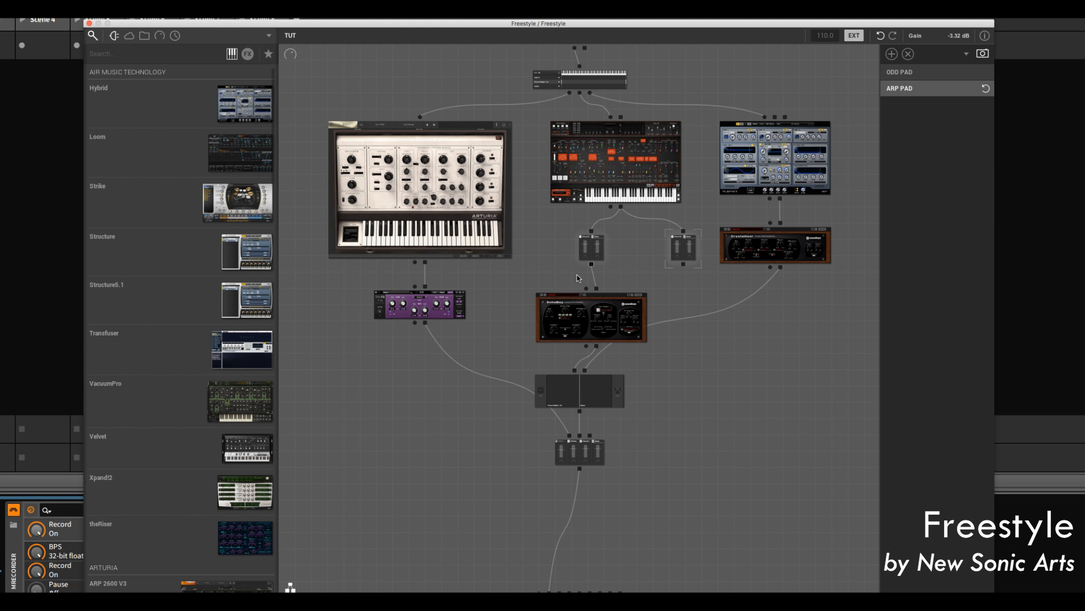
- Insert Slate Digital's Virtual Mix Rack after the unconnected small mixer and route it into the main mixer
right_click(683, 267)
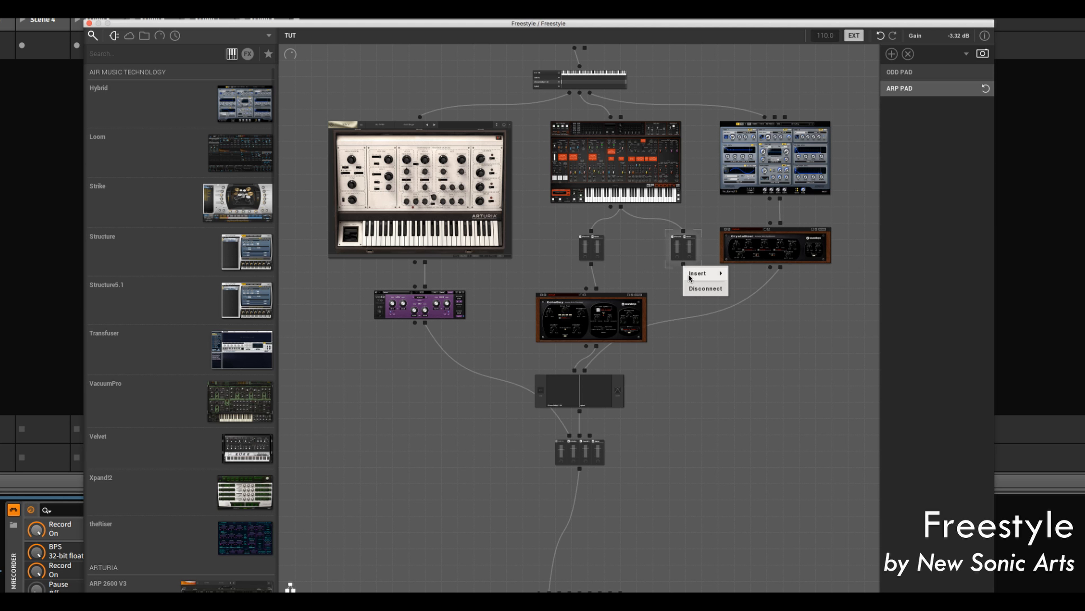
mouse_move(703, 272)
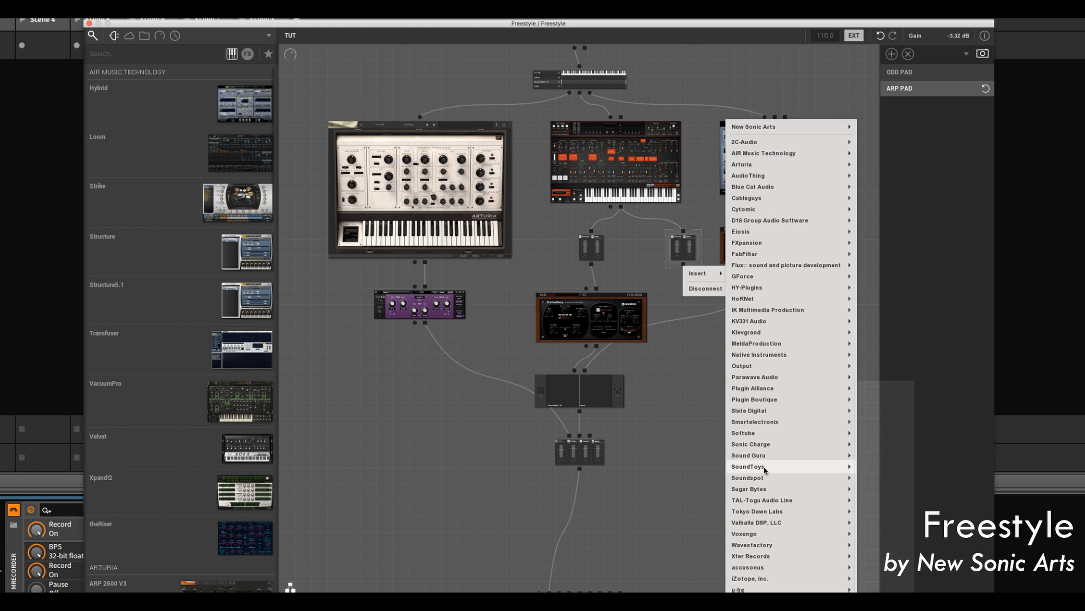
mouse_move(804, 411)
click(881, 478)
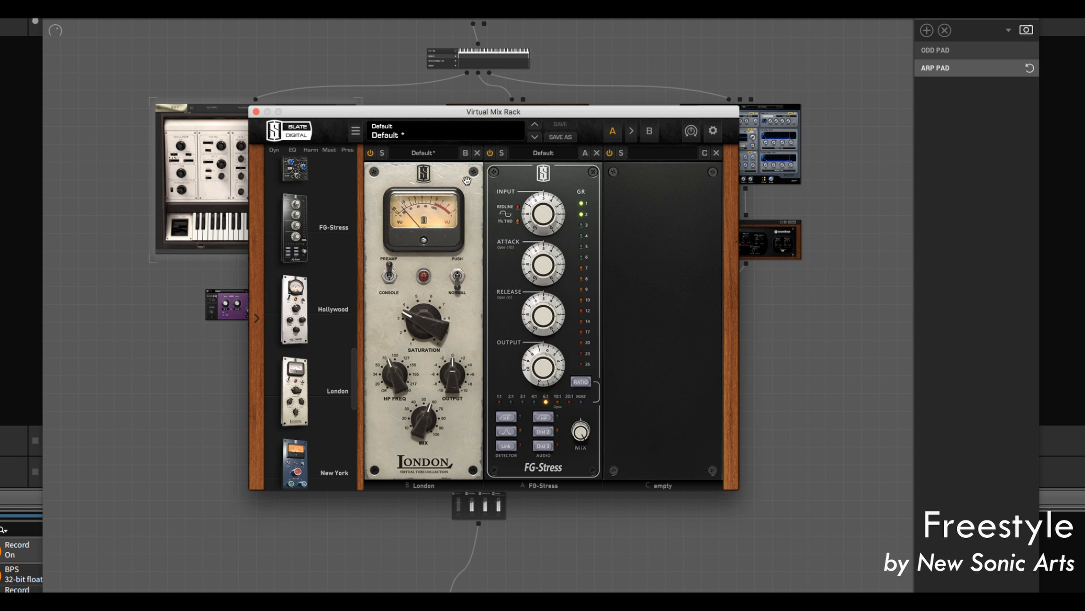
click(256, 111)
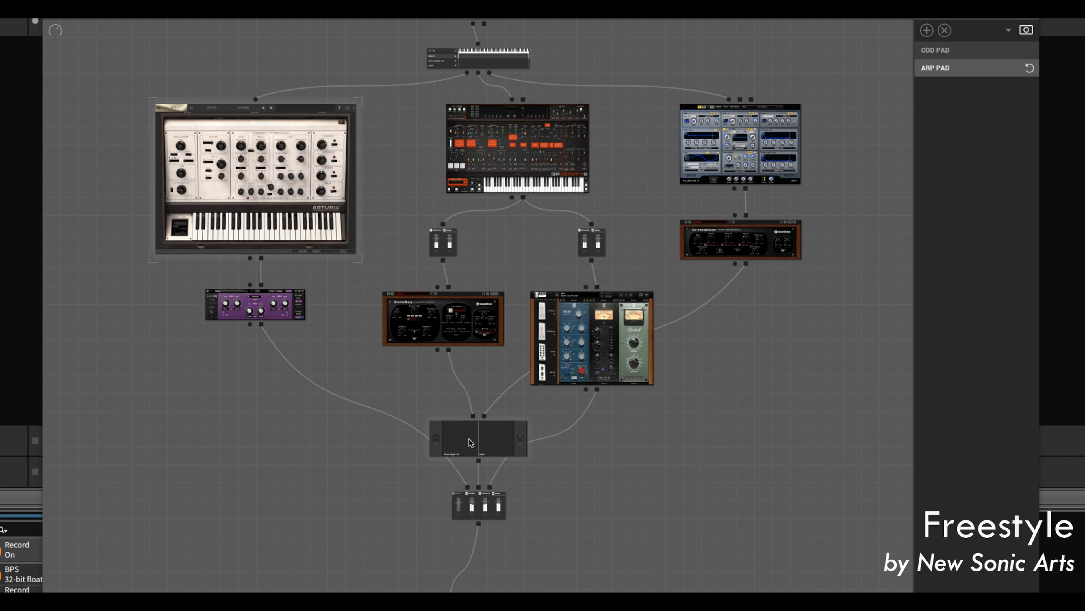
- Unmute the SEM V2 channel in the main mixer and close the mixer view
click(454, 498)
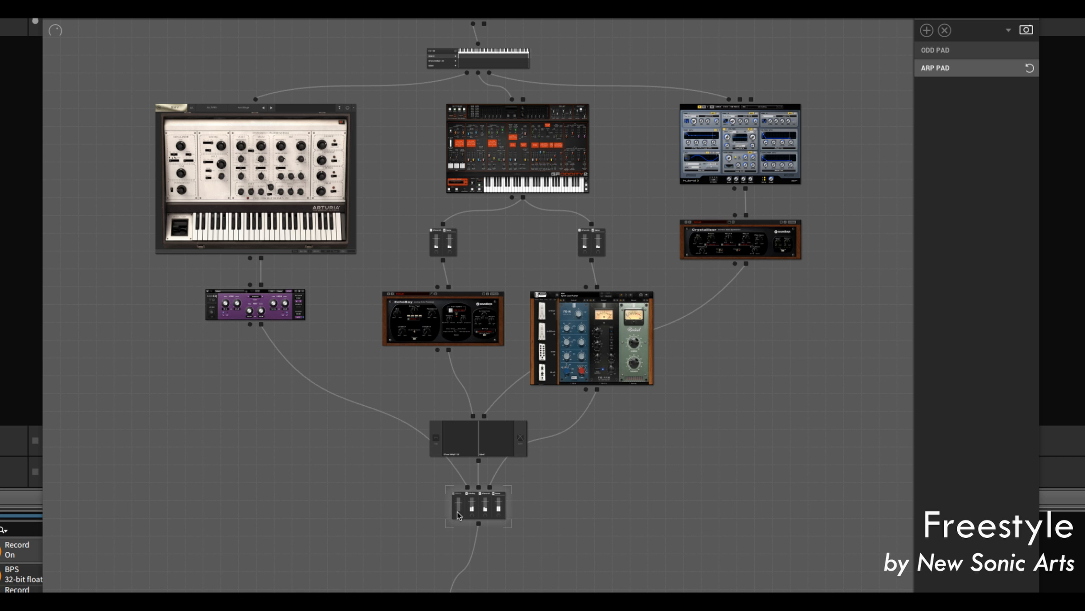
double_click(455, 500)
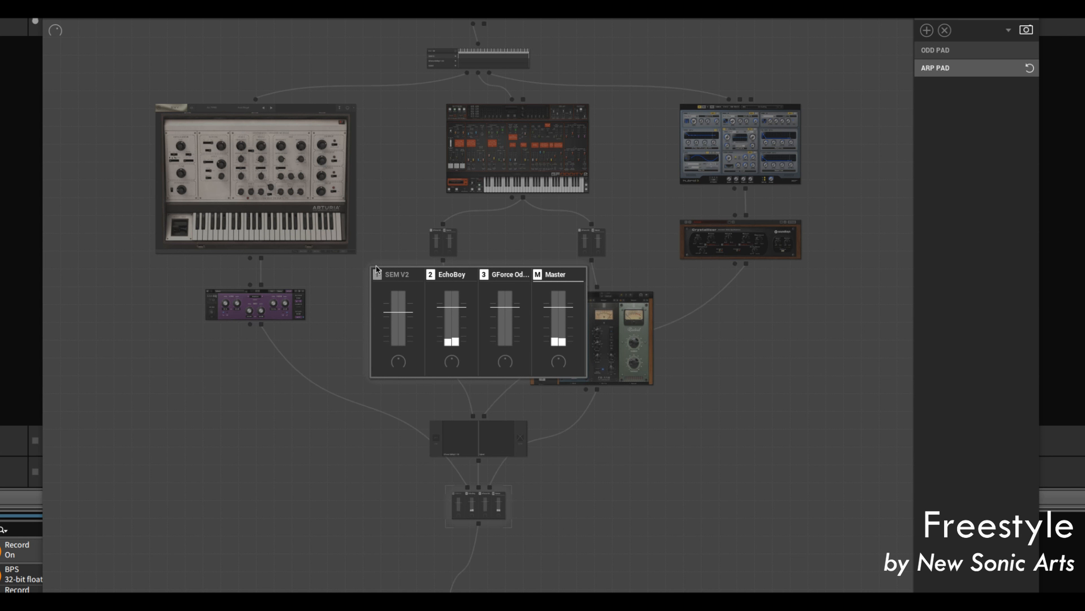
click(377, 275)
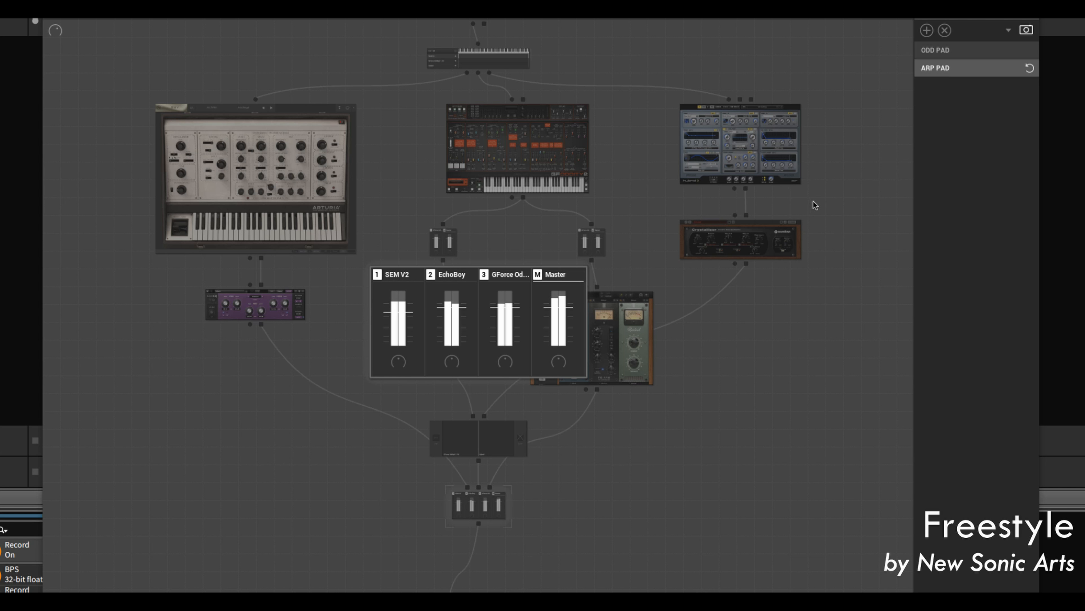
click(728, 341)
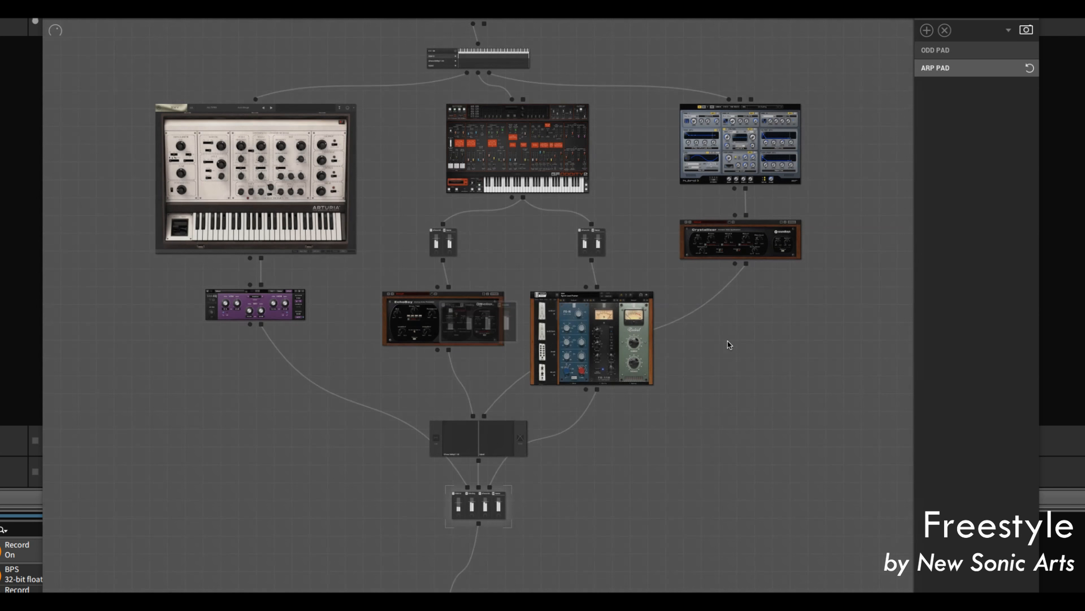
- Add a snapshot named AWESOME PAD below ARP PAD
click(927, 32)
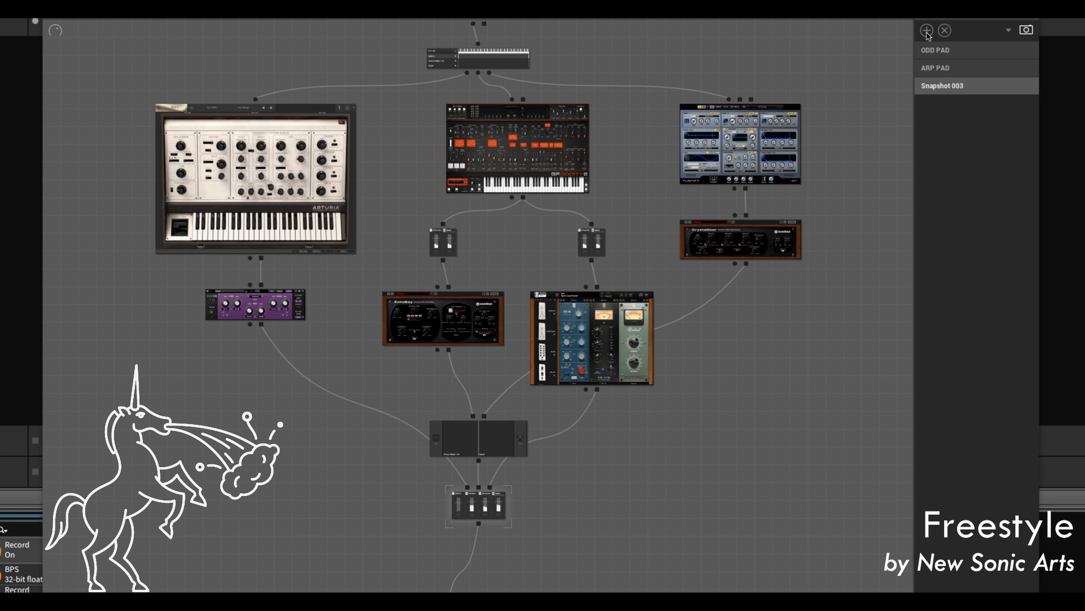
double_click(941, 84)
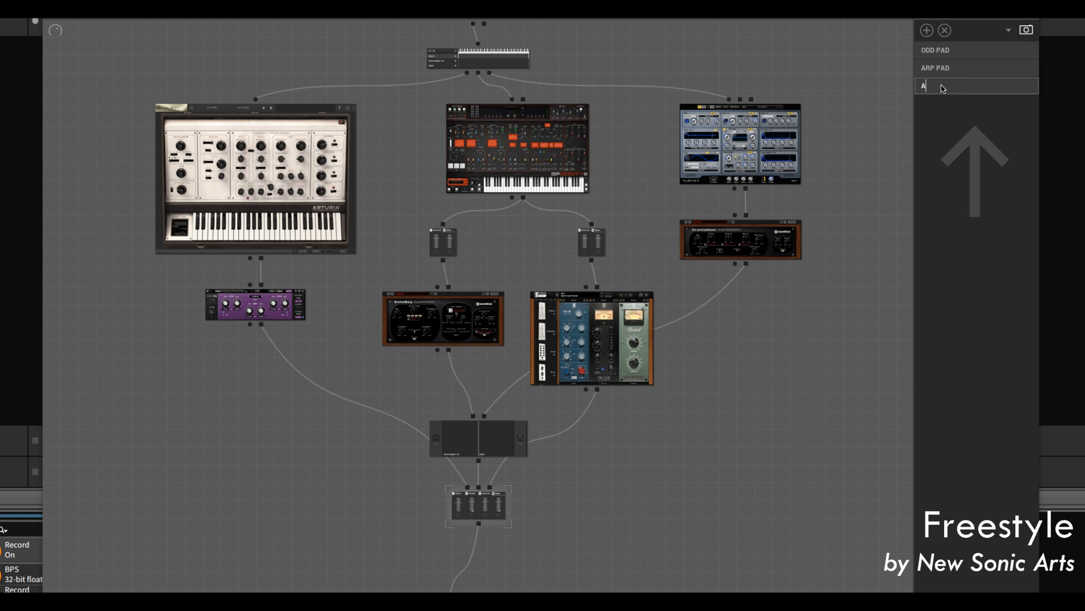
text(AWESOME PA)
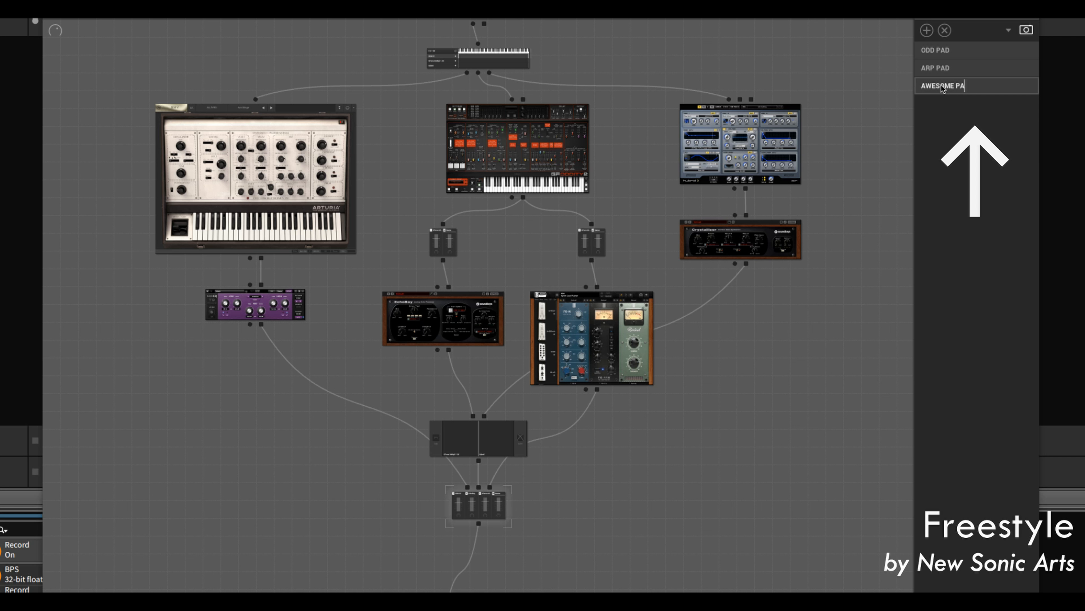
text(D)
key(Return)
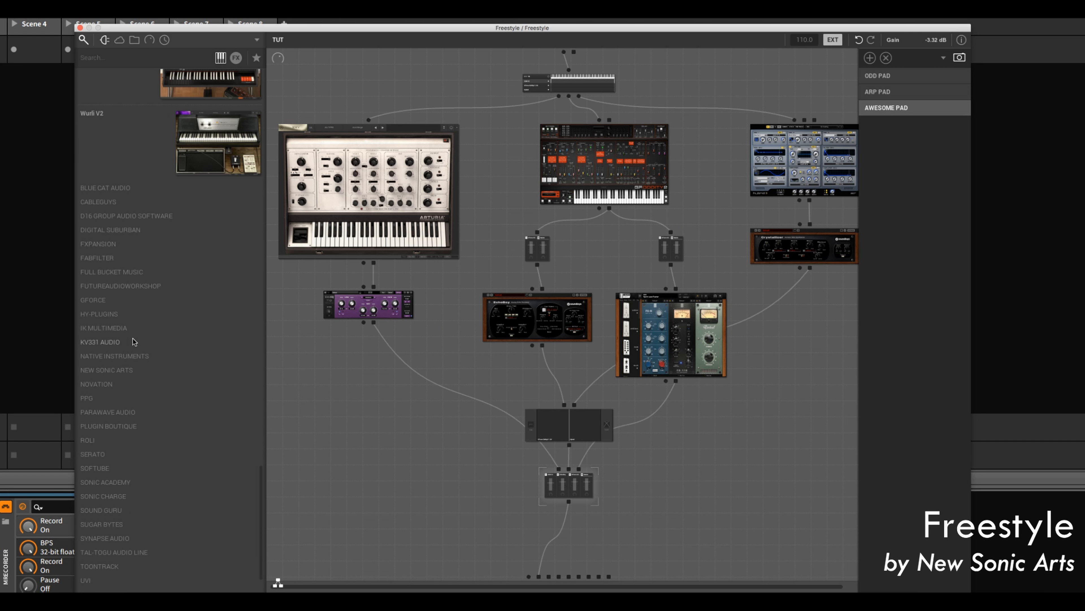
- Add Microtonic from the Sonic Charge plug-ins to the patch and route it into the main mixer's fourth channel
scroll(133, 338, down, 2)
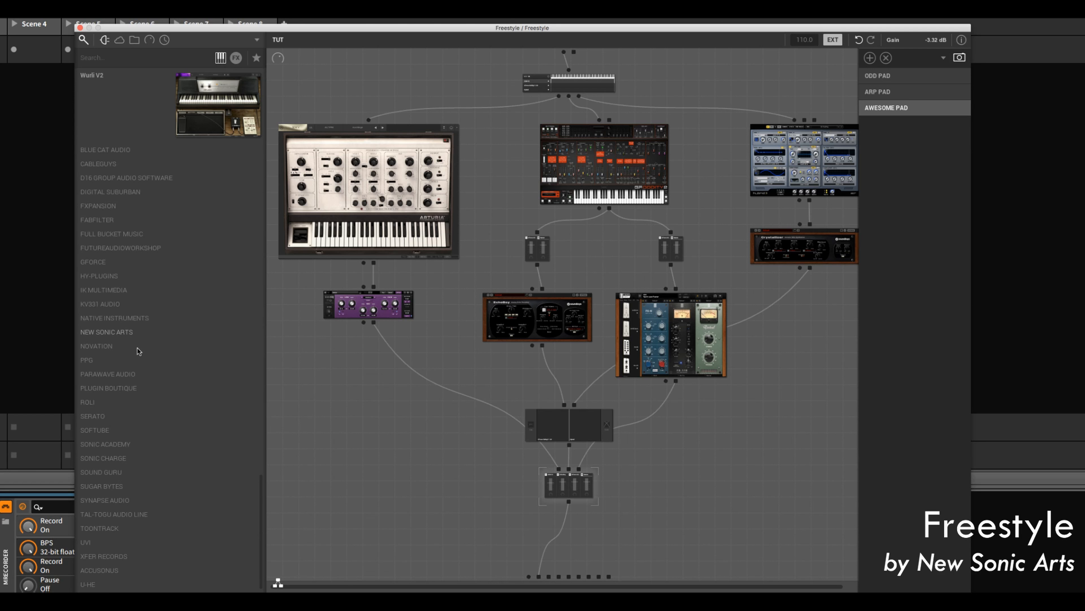
click(111, 457)
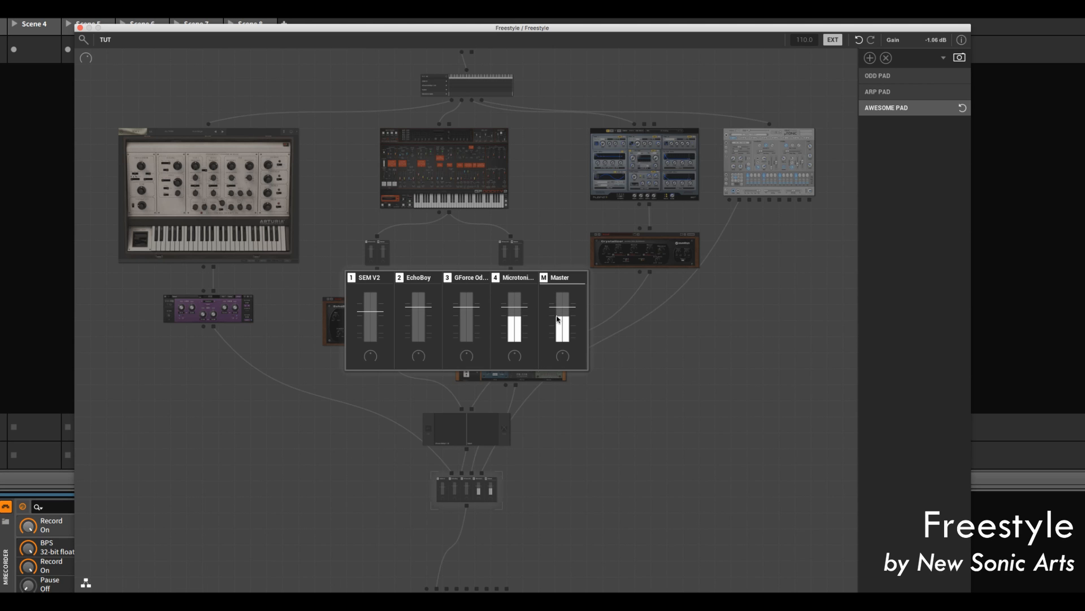
- Lower the Microtonic channel's gain to -3.11 dB in the main mixer, and close both the mixer view and the plug-in browser
drag(518, 307, 518, 312)
click(555, 474)
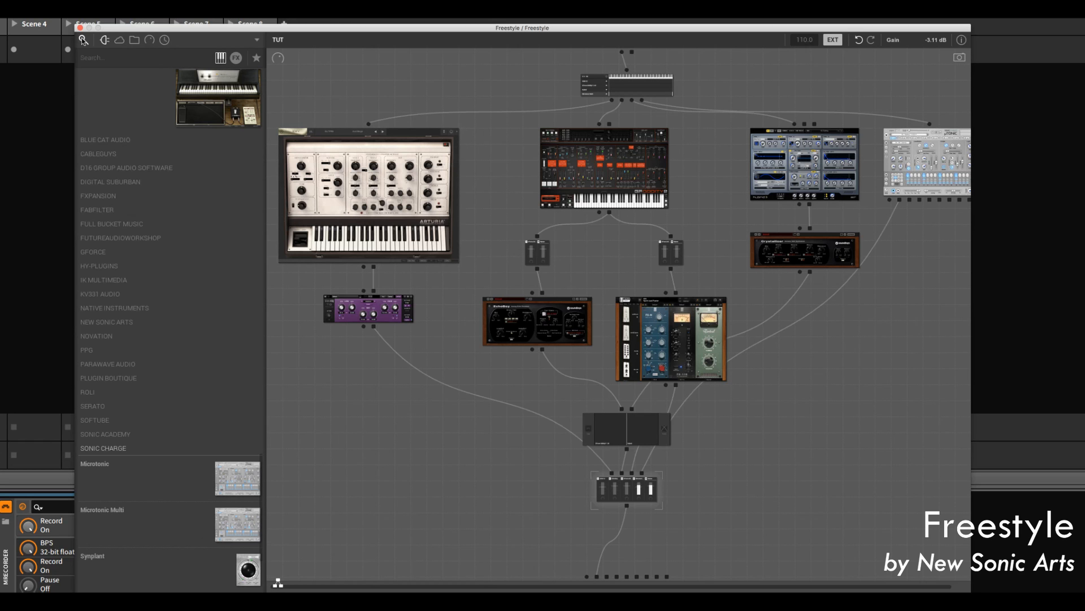
click(83, 40)
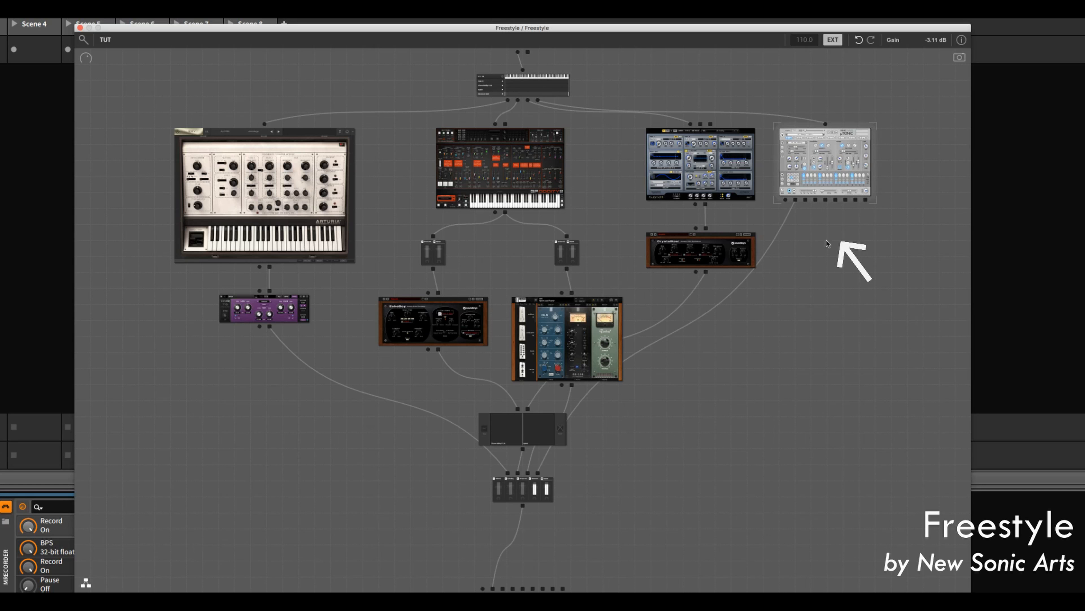
drag(825, 199, 800, 284)
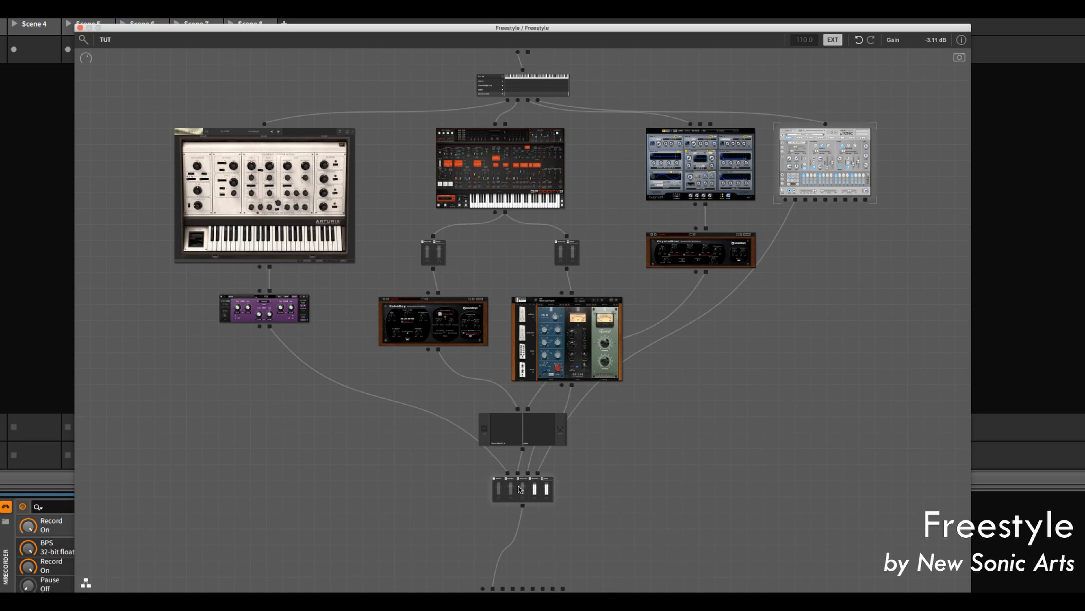
- Insert a New Sonic Arts Mixer on Microtonic's first output, ahead of the main mixer
right_click(795, 201)
mouse_move(814, 208)
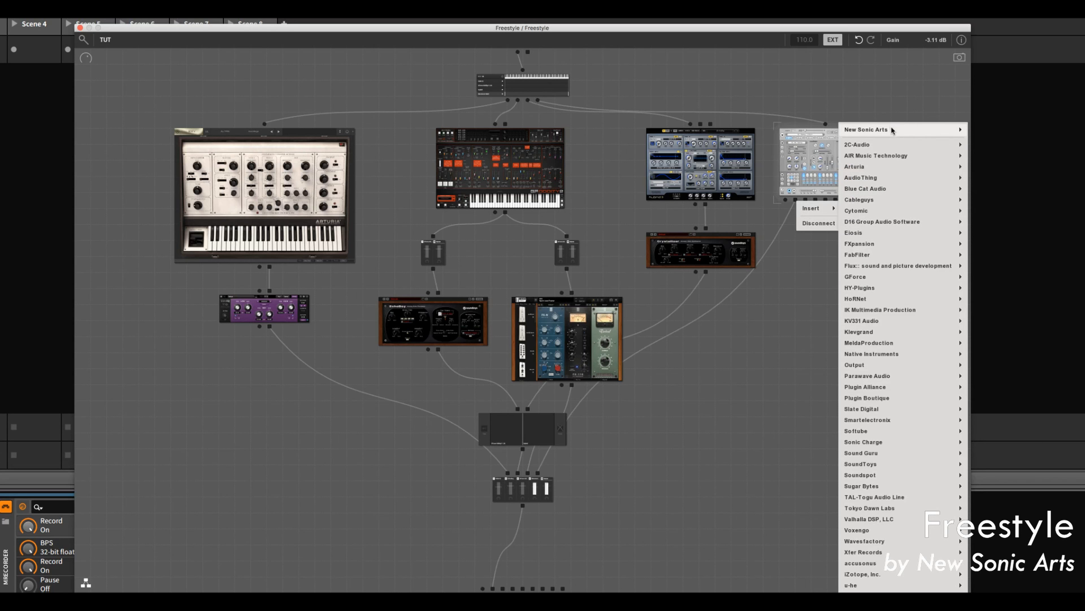
mouse_move(897, 130)
click(942, 210)
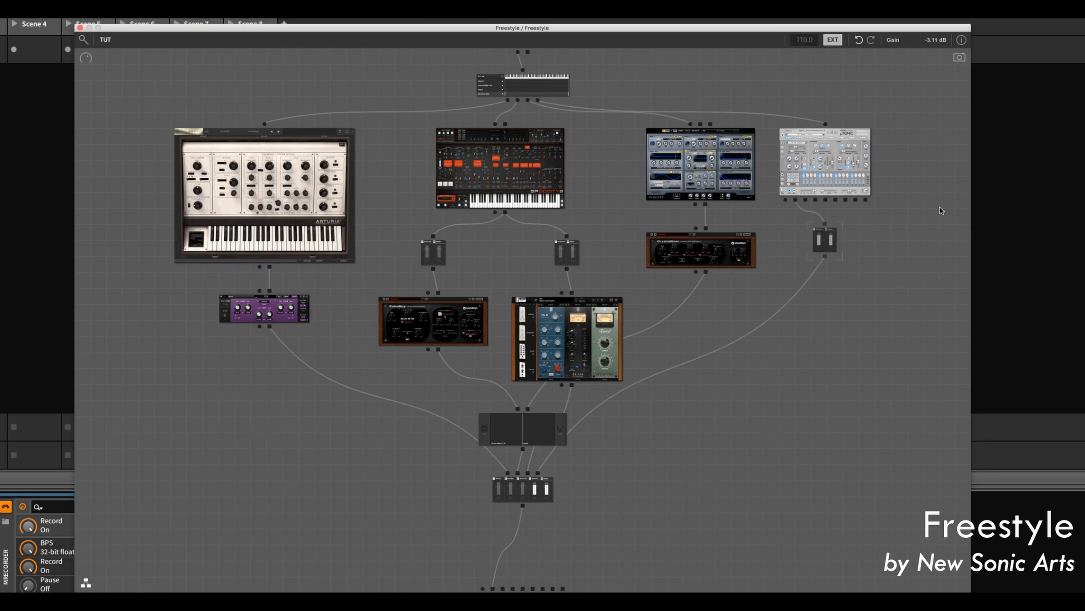
- Expand the Microtonic mixer to seven channels and connect Microtonic's second to seventh outputs to the added channels
right_click(826, 243)
click(831, 266)
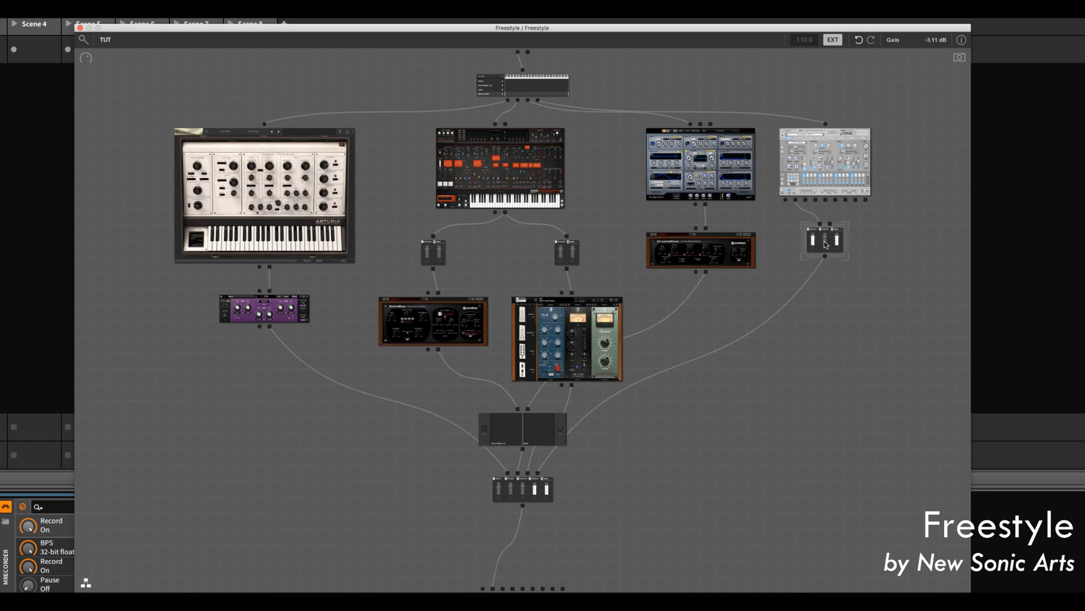
right_click(826, 242)
click(834, 266)
right_click(824, 241)
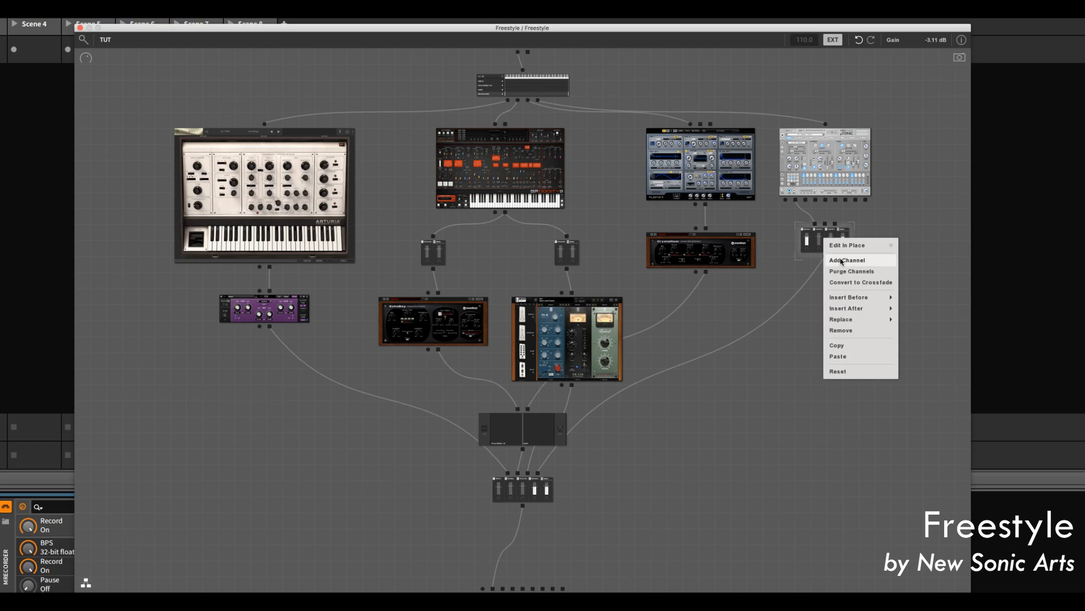
click(835, 261)
right_click(824, 240)
click(836, 262)
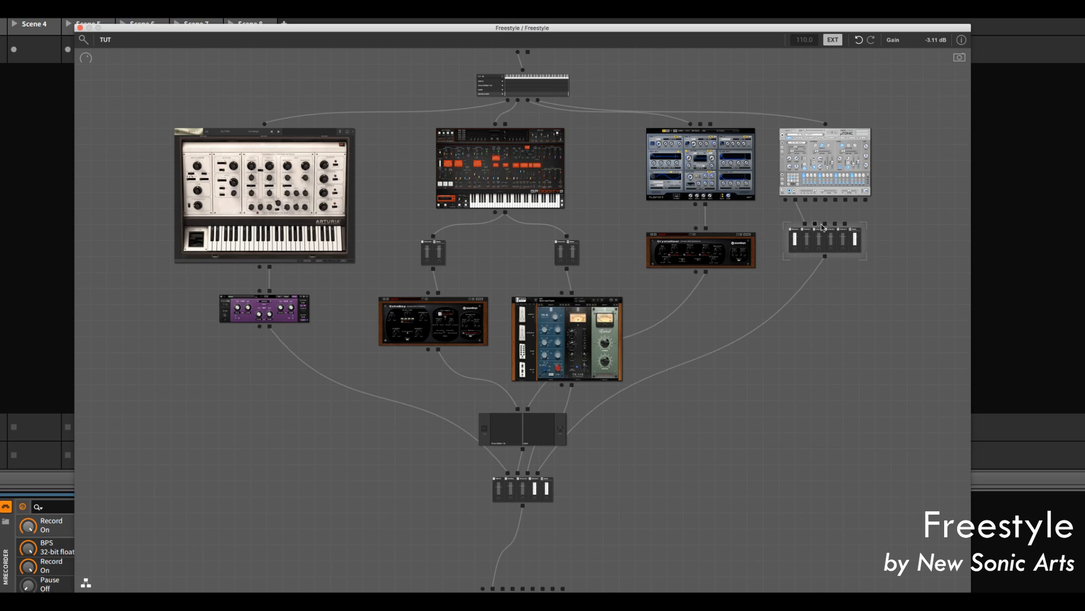
right_click(826, 242)
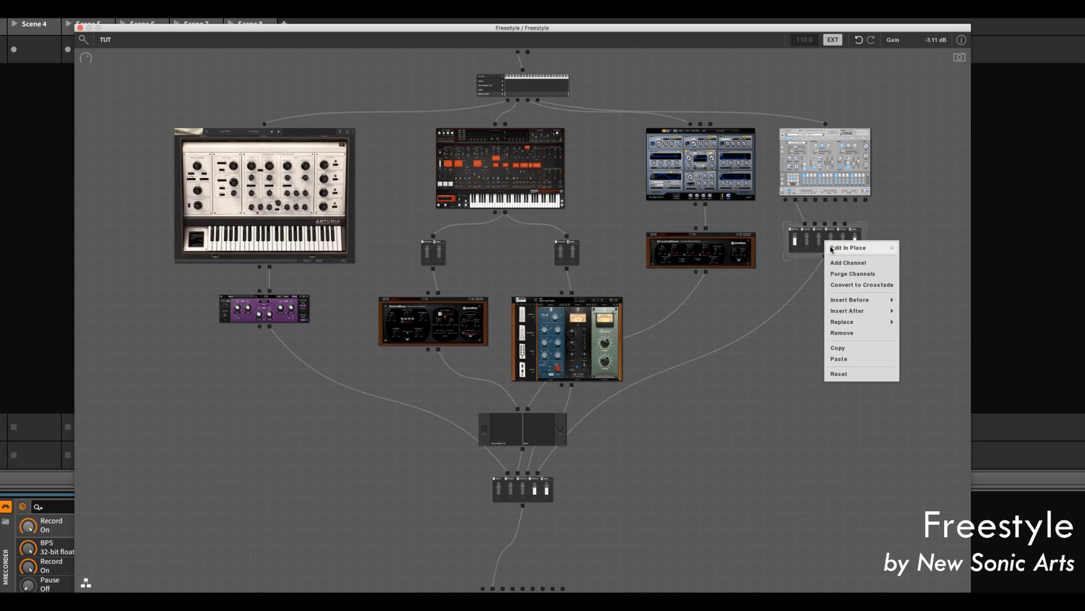
click(841, 266)
right_click(818, 240)
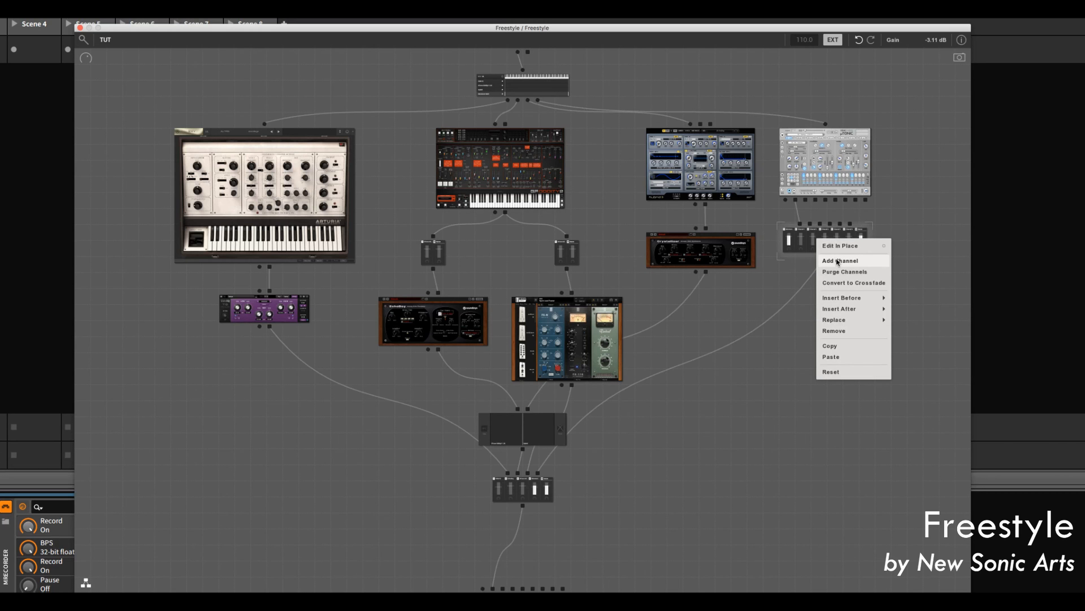
click(837, 261)
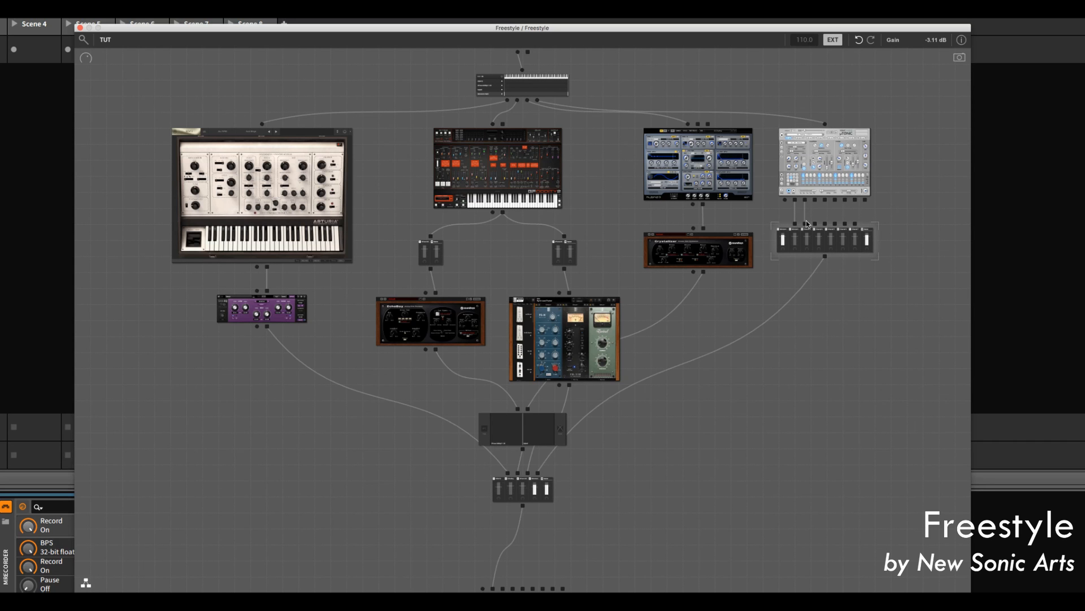
drag(814, 199, 854, 199)
- Pan channel 5 of the Microtonic mixer to 73.4% and channel 3 towards the opposite side, and close the mixer view
double_click(813, 247)
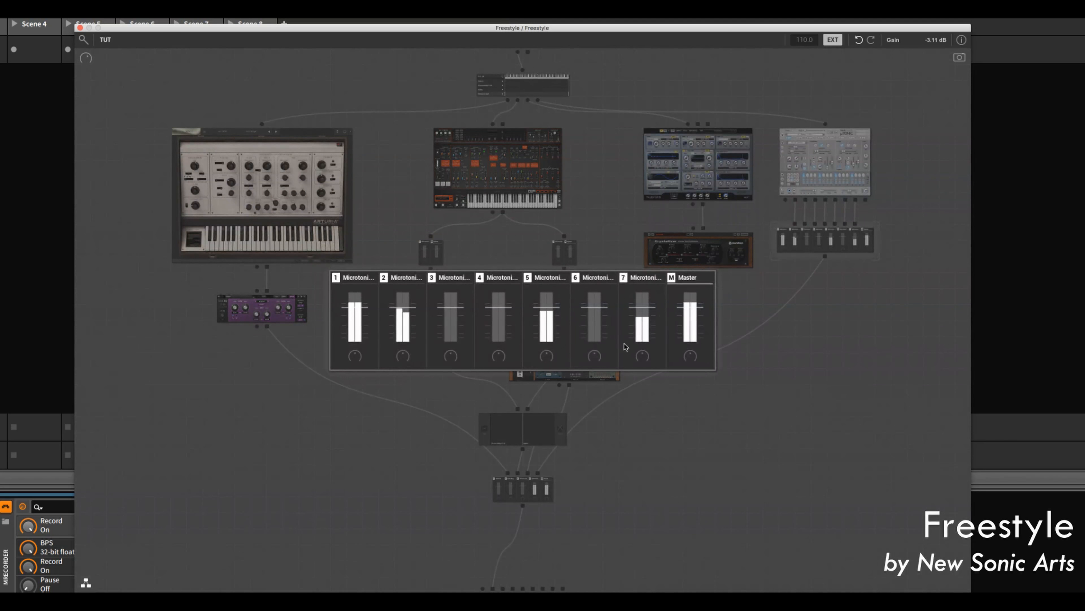
drag(547, 356, 547, 334)
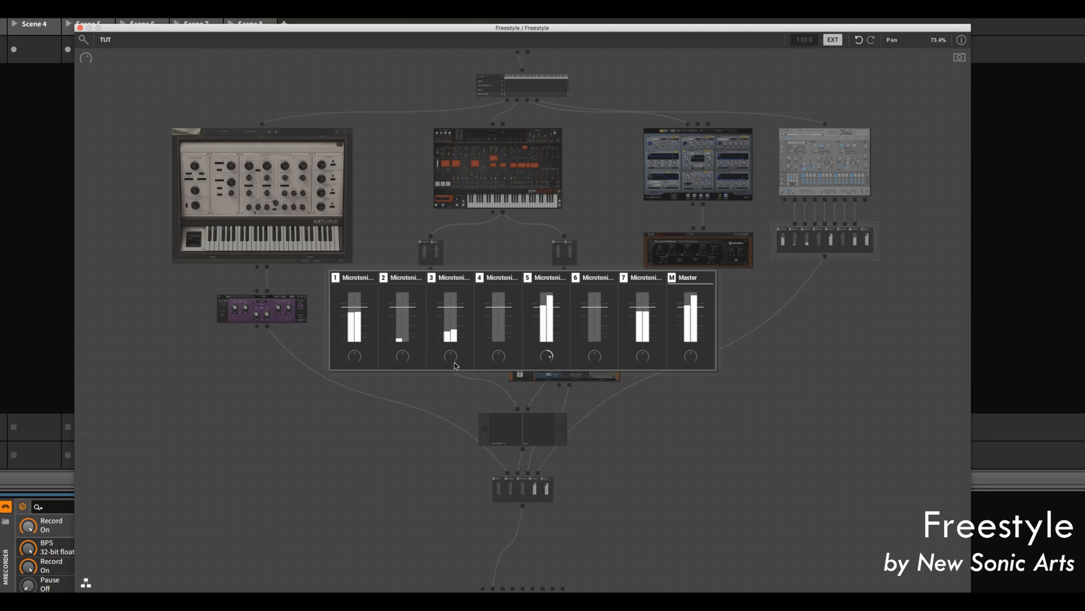
drag(451, 358, 451, 394)
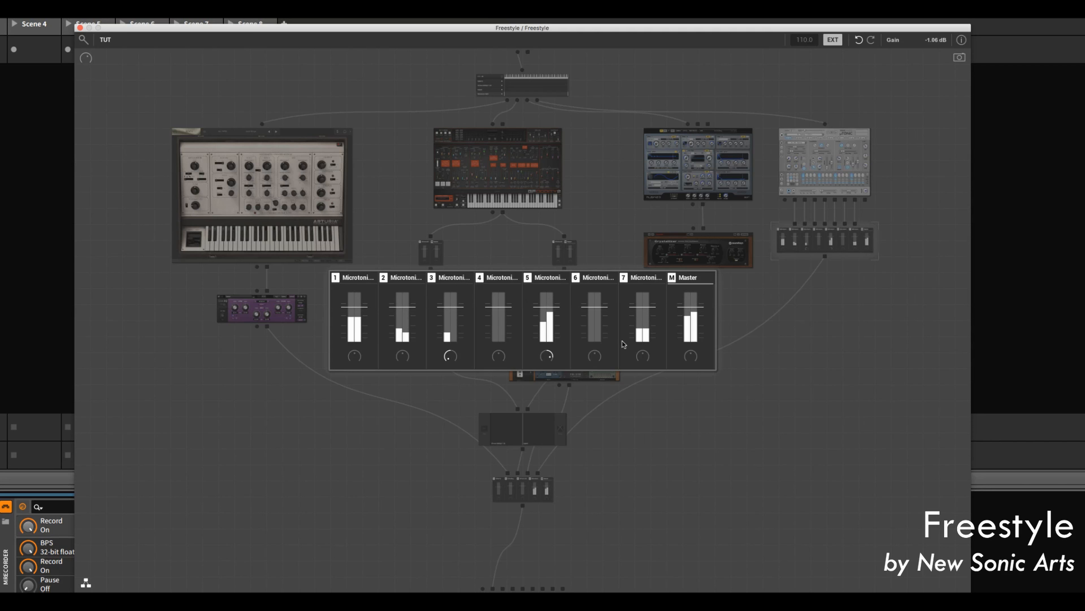
click(799, 334)
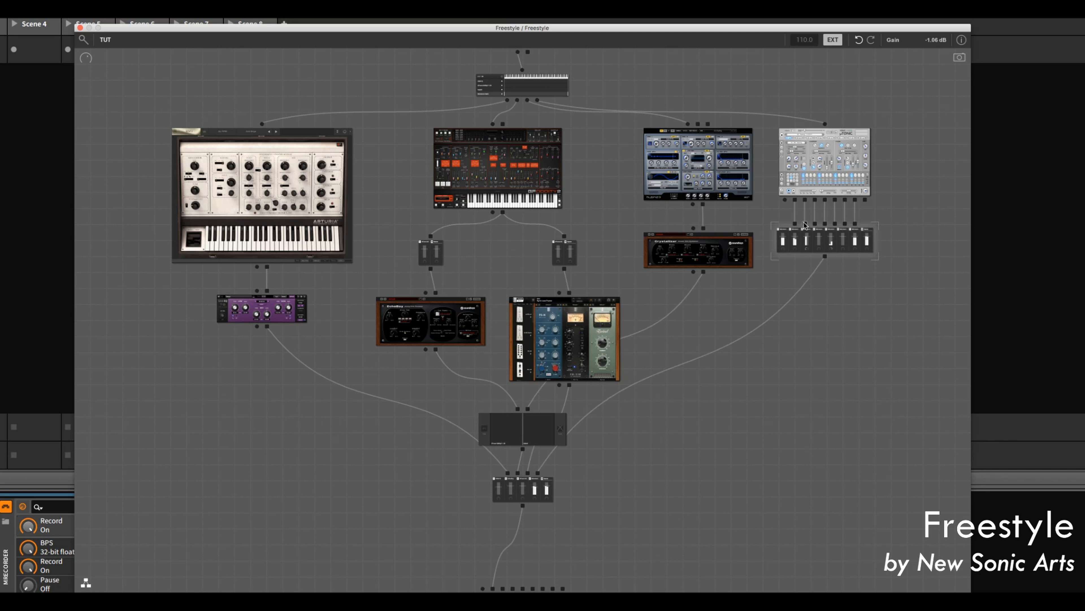
click(627, 591)
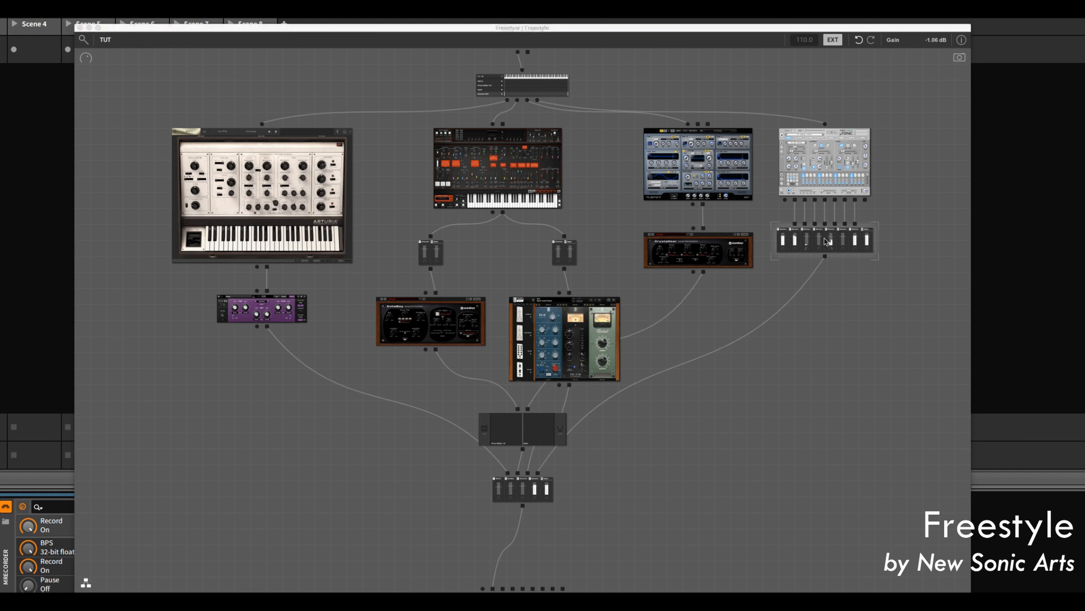
- Insert a New Sonic Arts Lofi effect on the fifth channel input of the Microtonic mixer
right_click(835, 227)
mouse_move(840, 232)
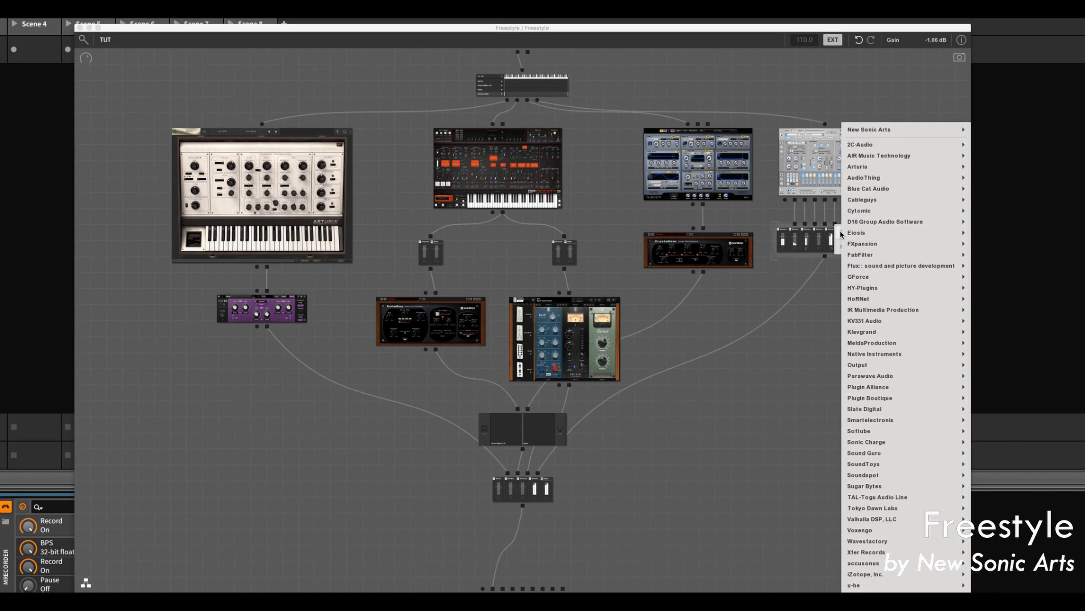
mouse_move(896, 128)
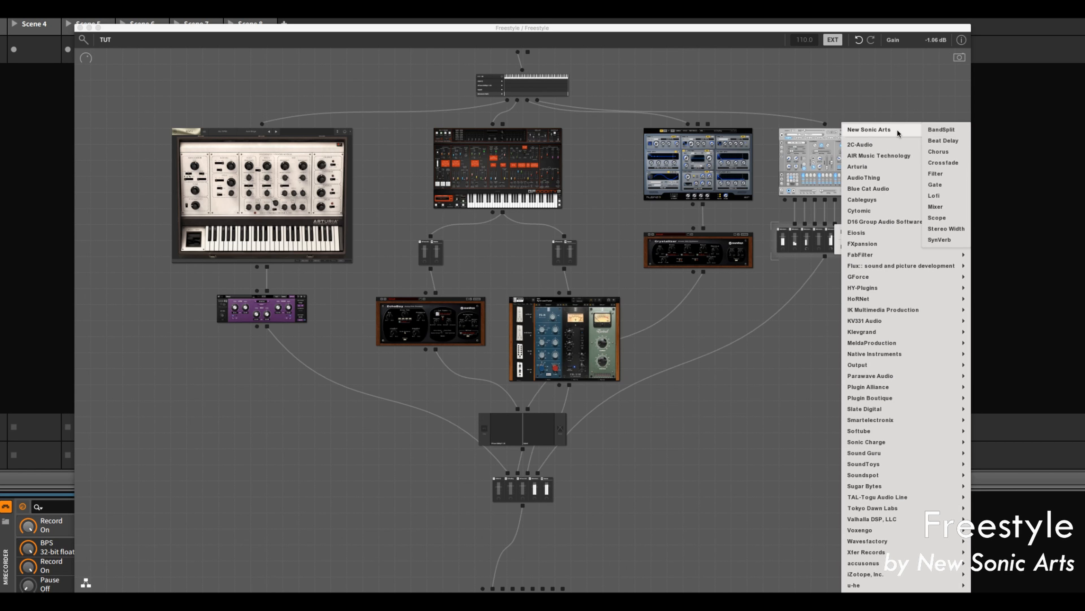
click(942, 195)
- Set the Lofi effect's SR to 73.4%, adjust its Mix and Bits, and close its editor
double_click(811, 236)
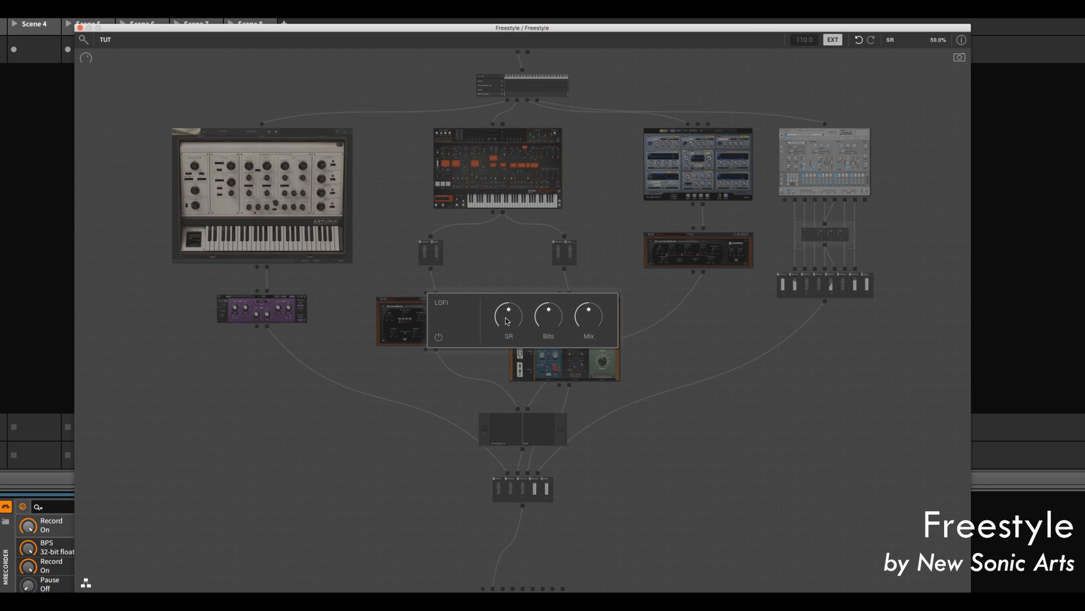
drag(509, 315, 509, 299)
drag(588, 316, 589, 364)
drag(543, 316, 543, 312)
click(798, 370)
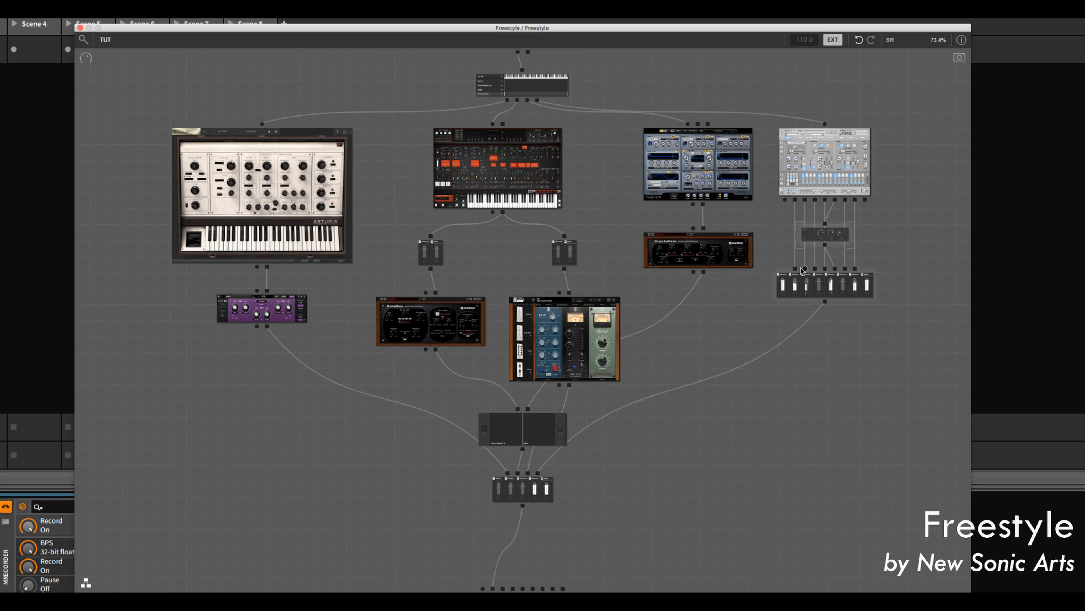
- Insert a New Sonic Arts SynVerb effect on the first channel input of the Microtonic mixer
right_click(797, 268)
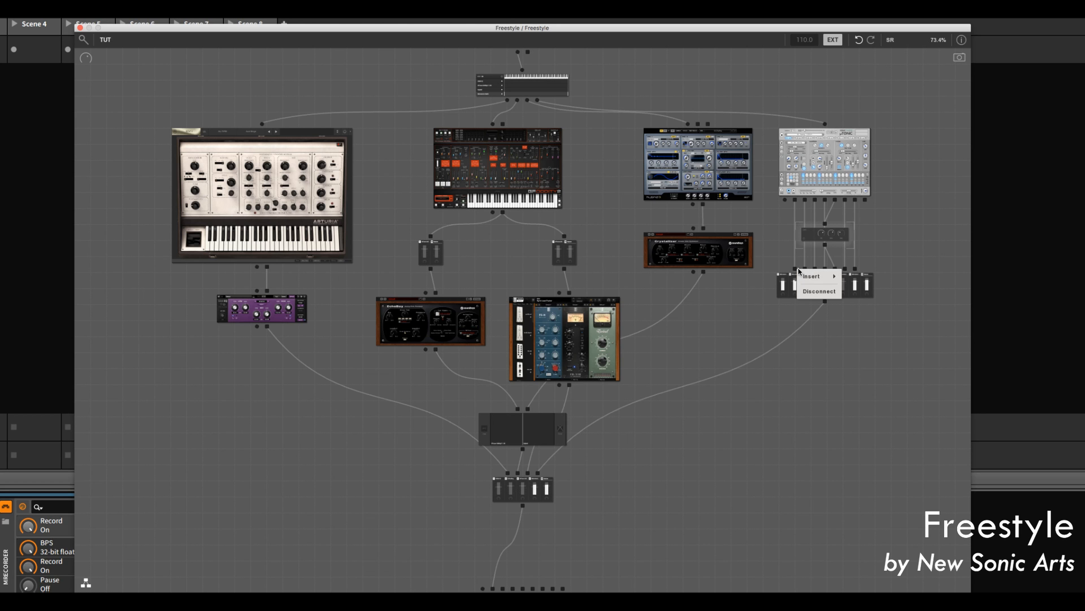
mouse_move(805, 277)
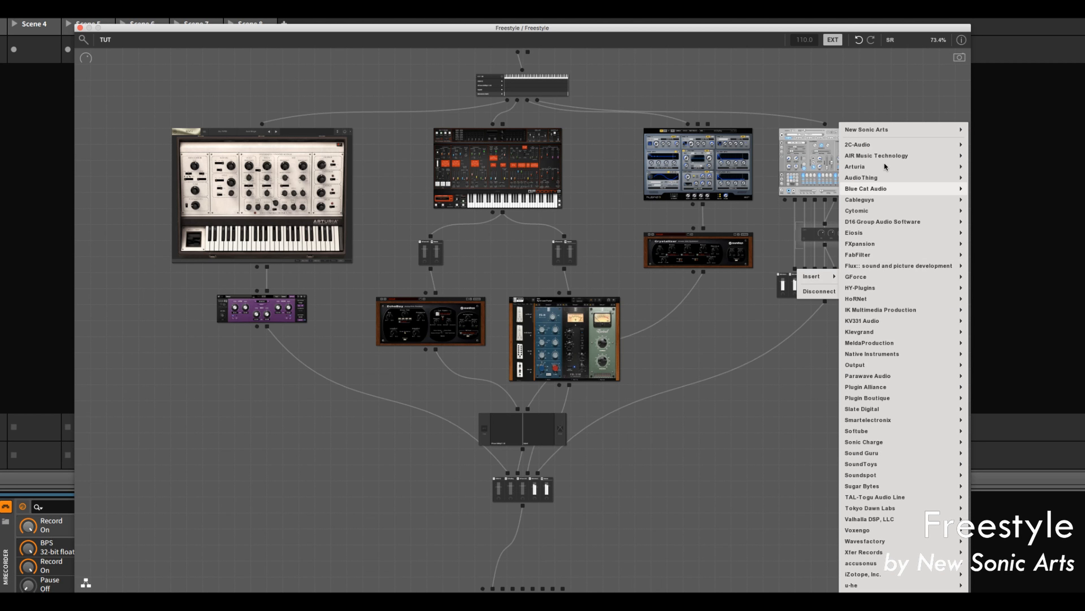
mouse_move(886, 131)
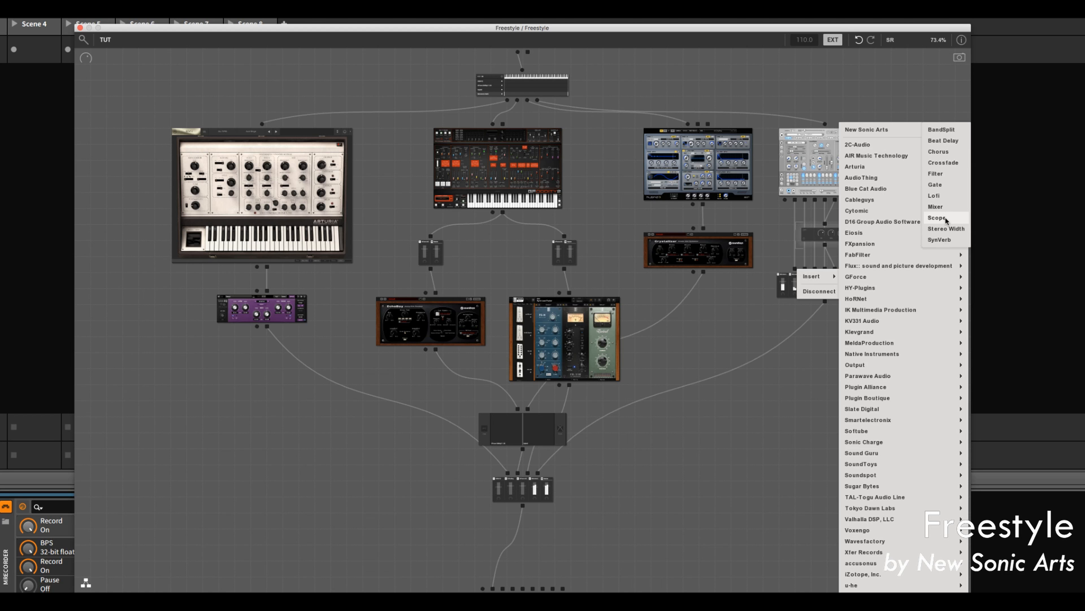
click(944, 240)
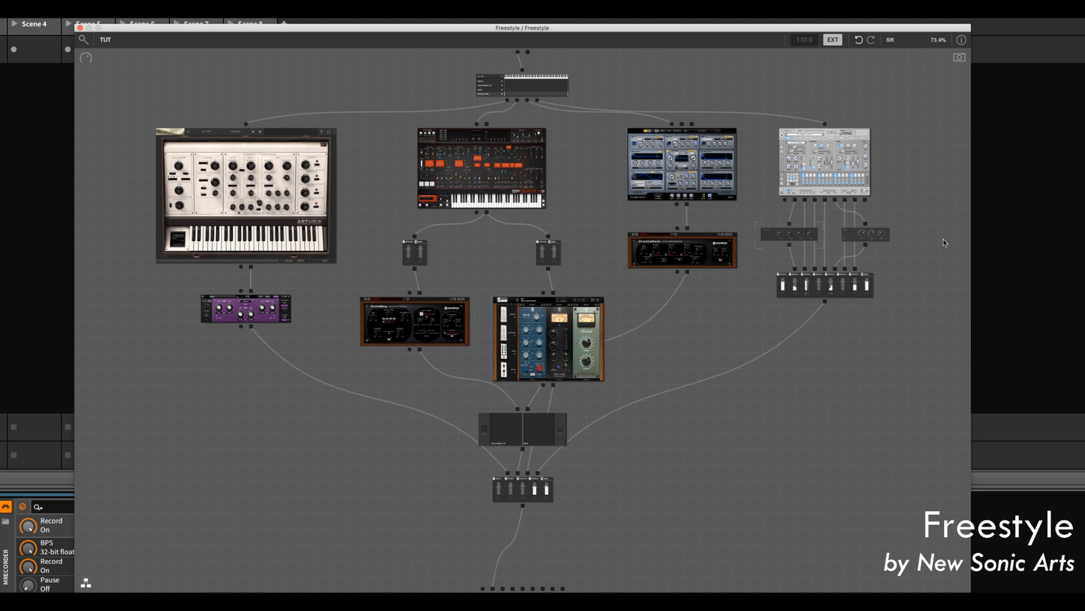
- Reduce the SynVerb effect's Size to 7.8% and close its editor
double_click(772, 233)
drag(489, 320, 488, 327)
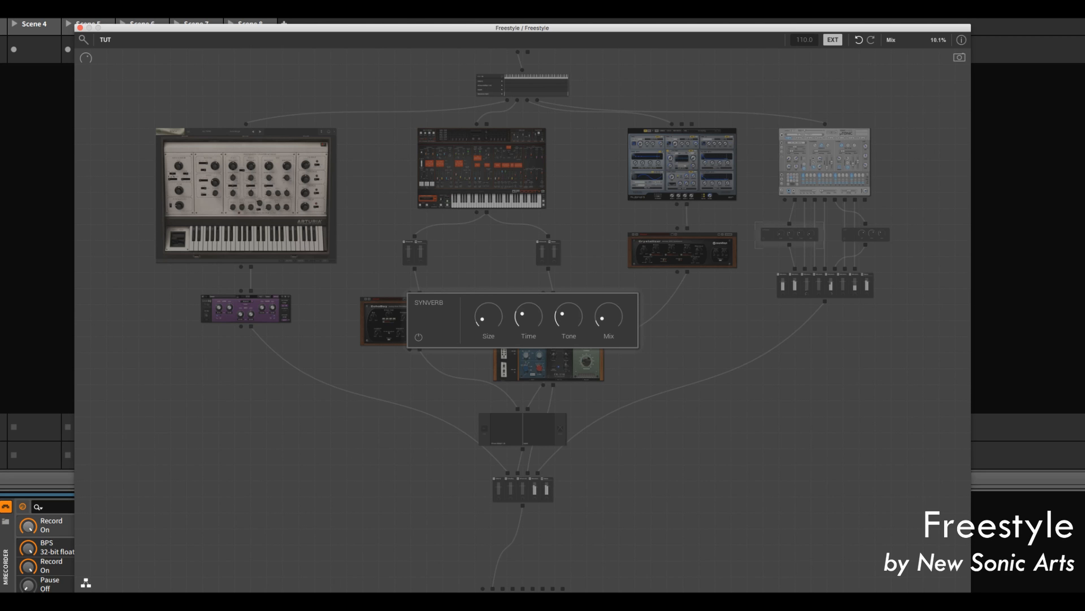
click(815, 412)
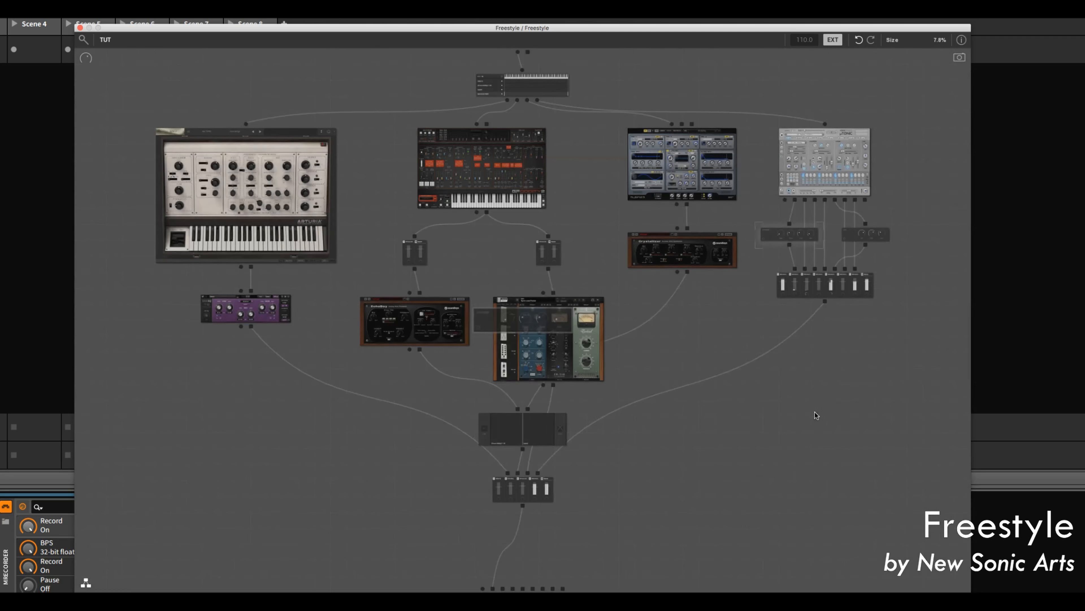